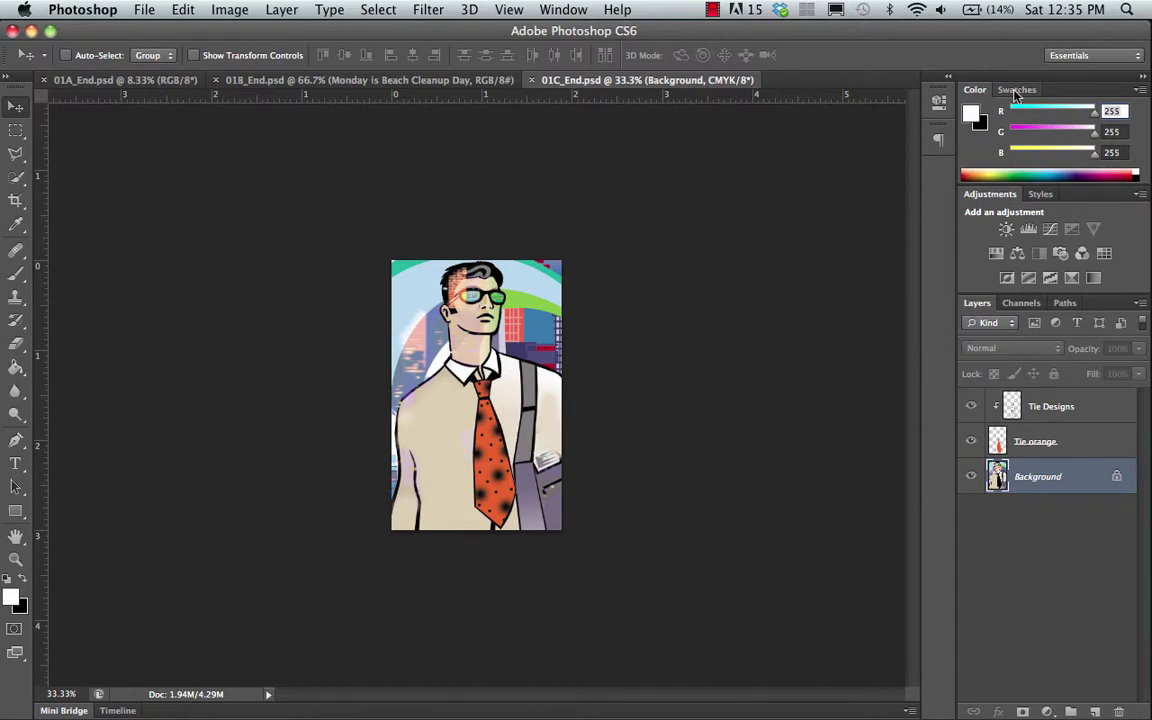
Bring the Swatches panel in front of Color, and view the Channels and Paths panels.
click(1016, 90)
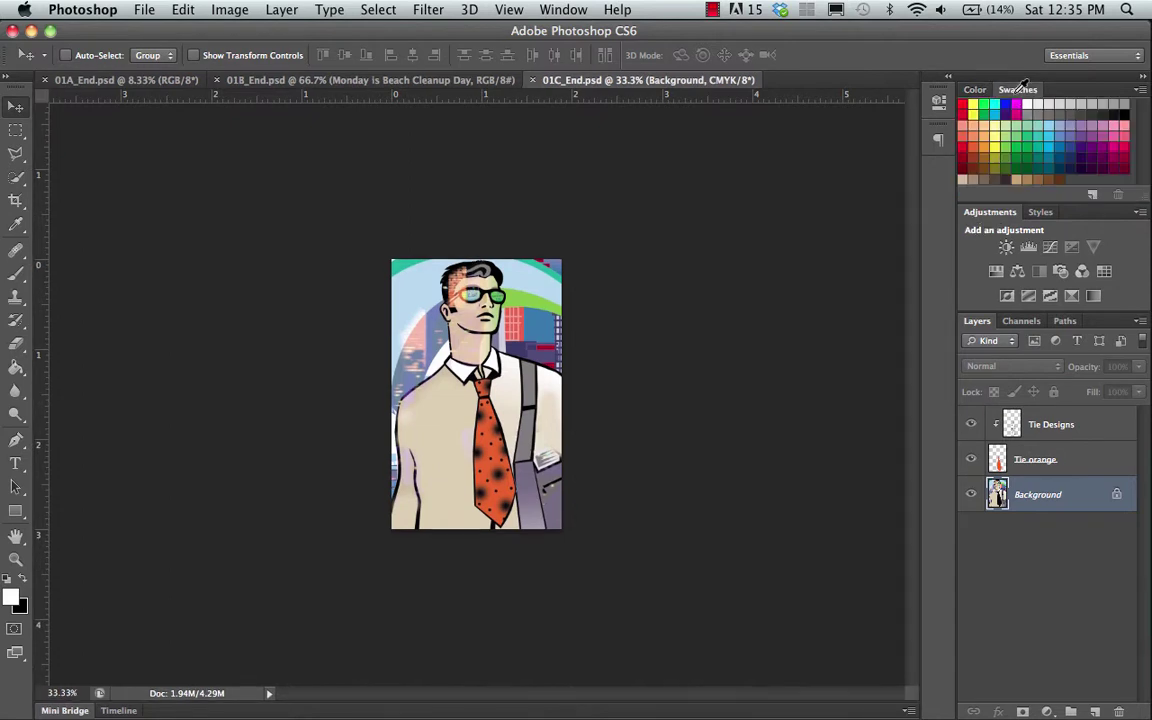
click(1020, 322)
click(1064, 322)
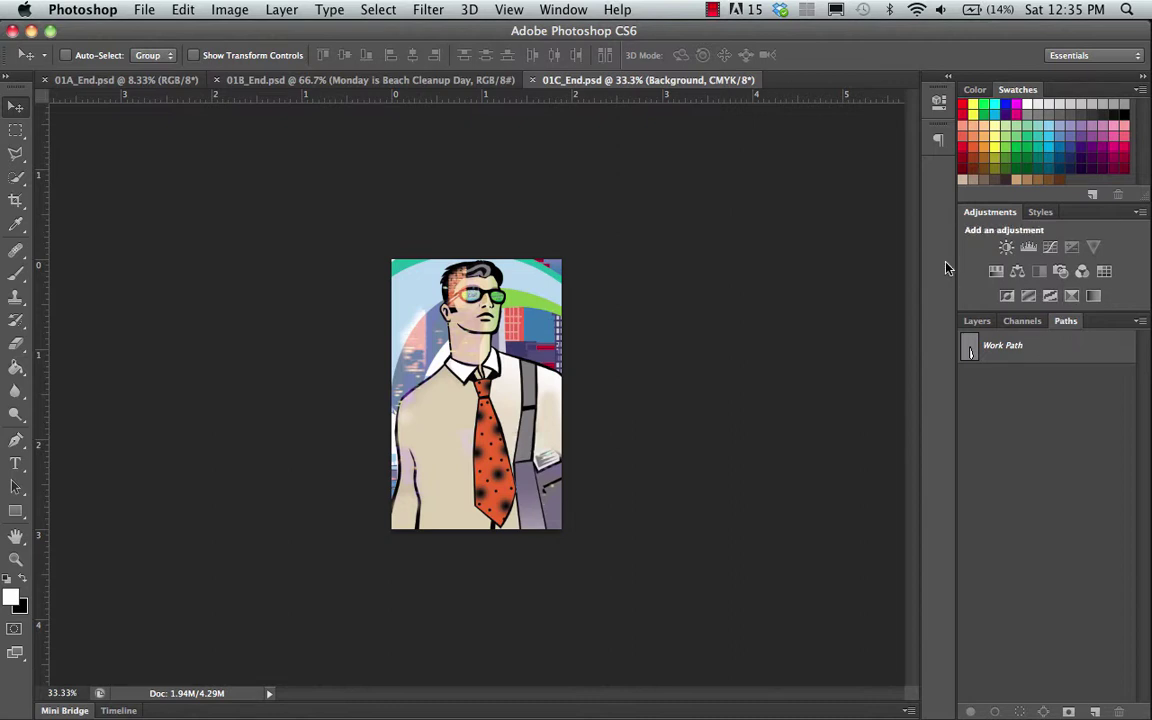
Show the Channels panel from the list of available panels, and return to the Layers panel.
click(563, 9)
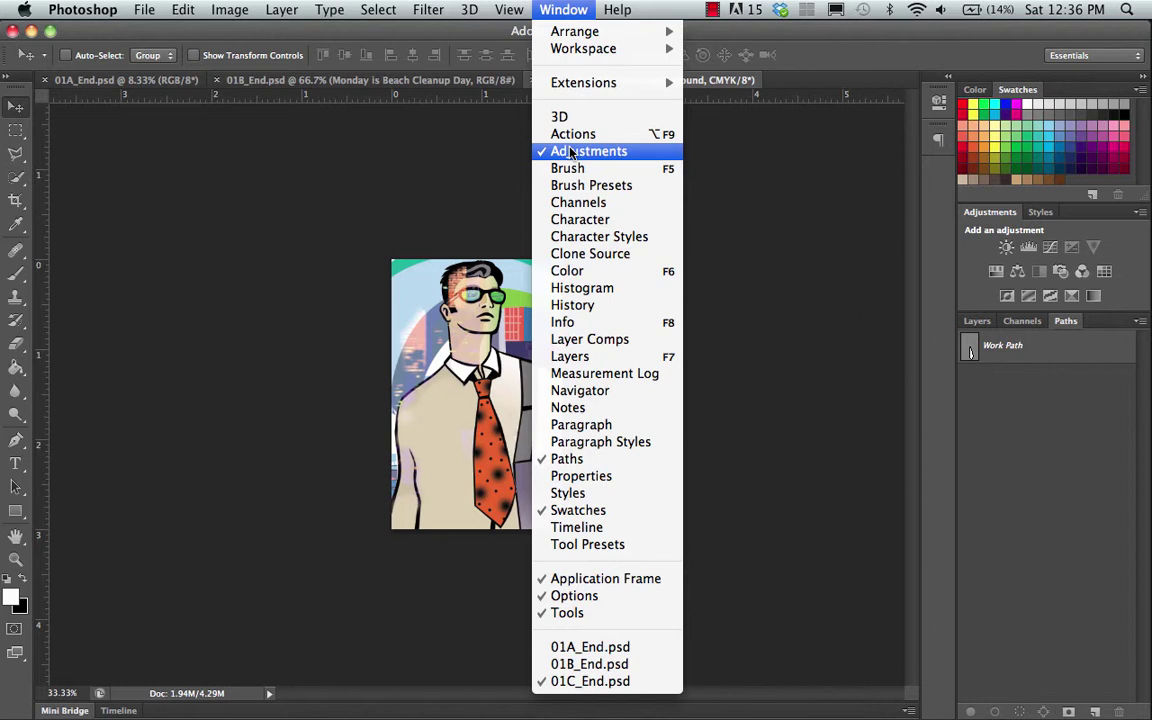
click(581, 204)
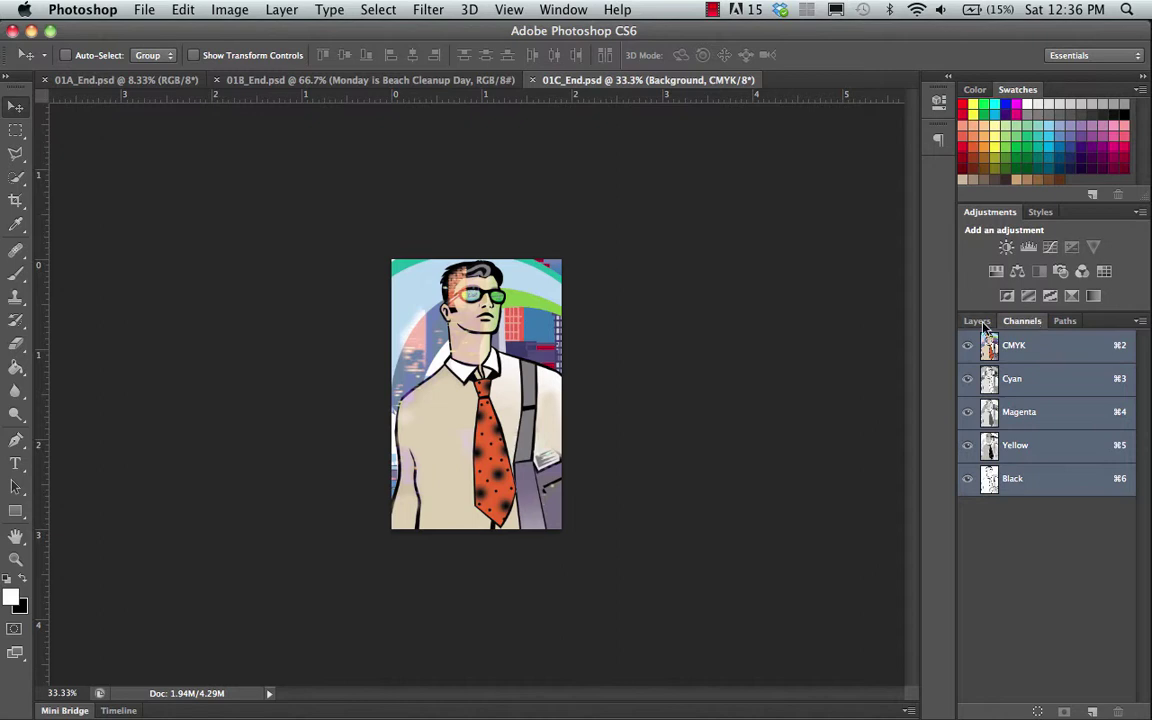
click(556, 9)
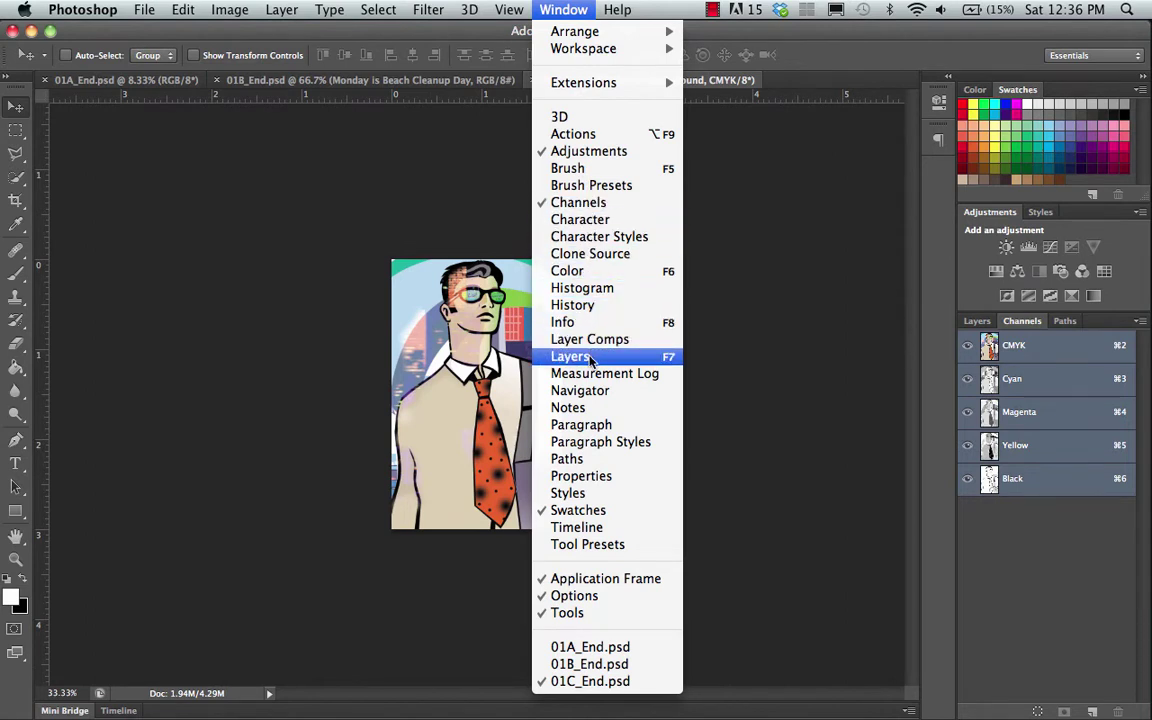
click(980, 318)
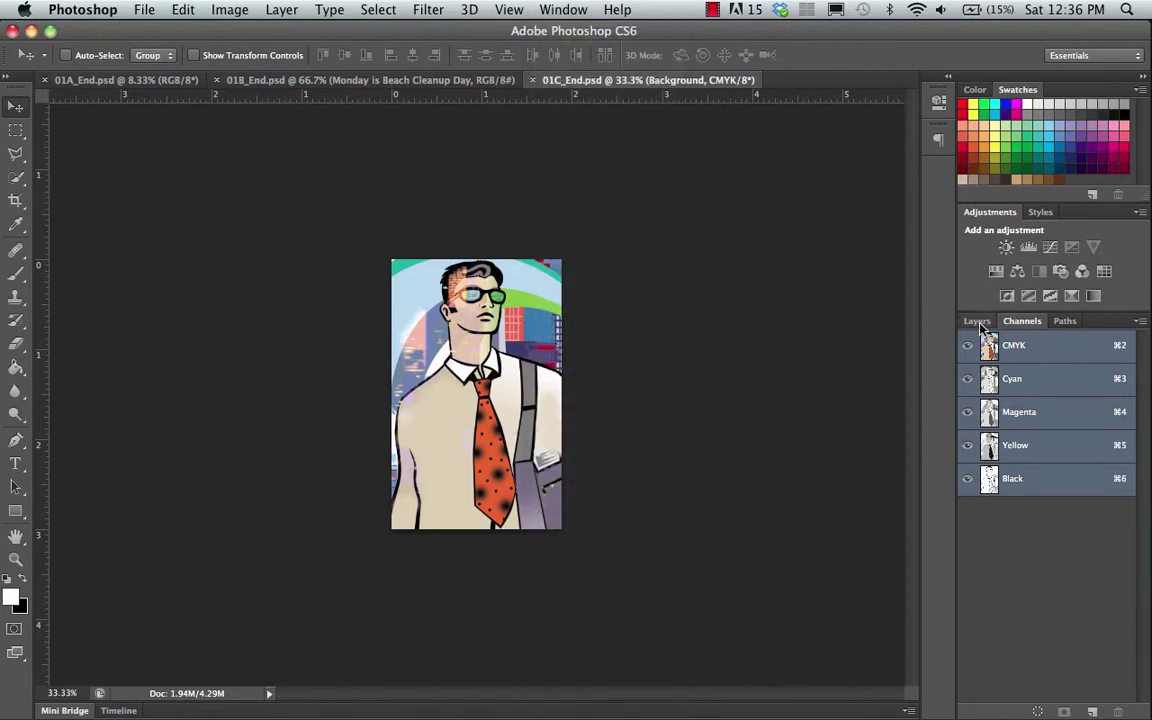
click(978, 322)
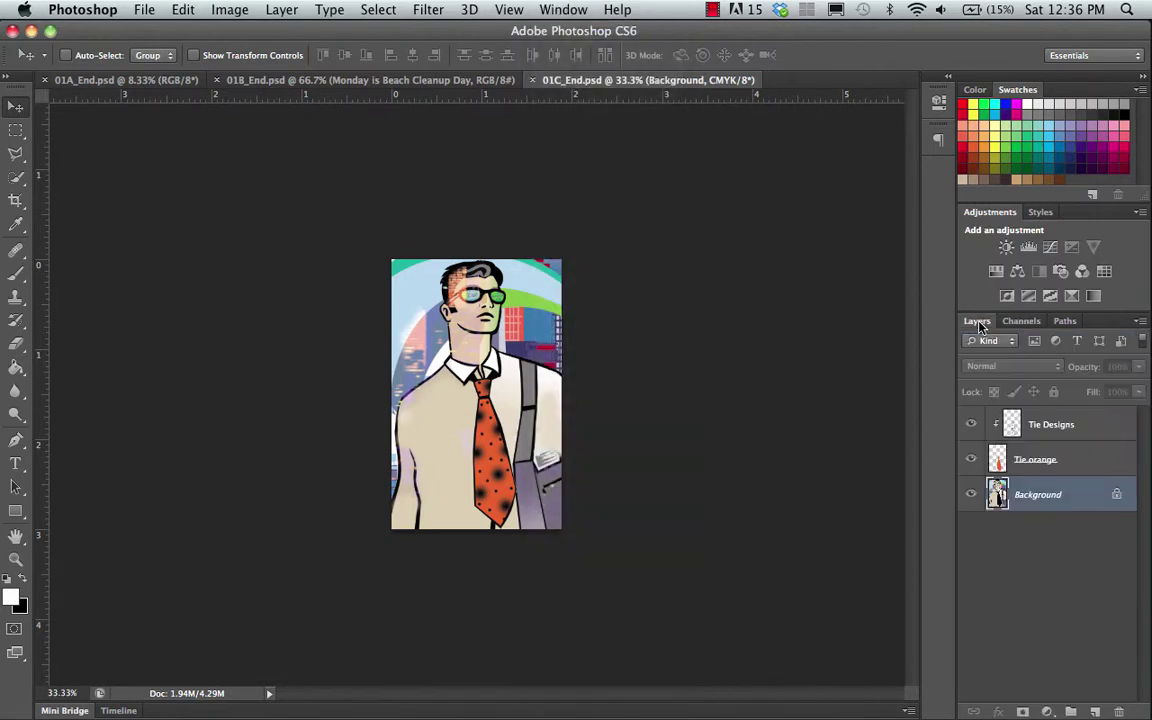
Cycle through the Channels, Paths and Layers panels, ending on Layers, and review the list of available panels.
click(1022, 321)
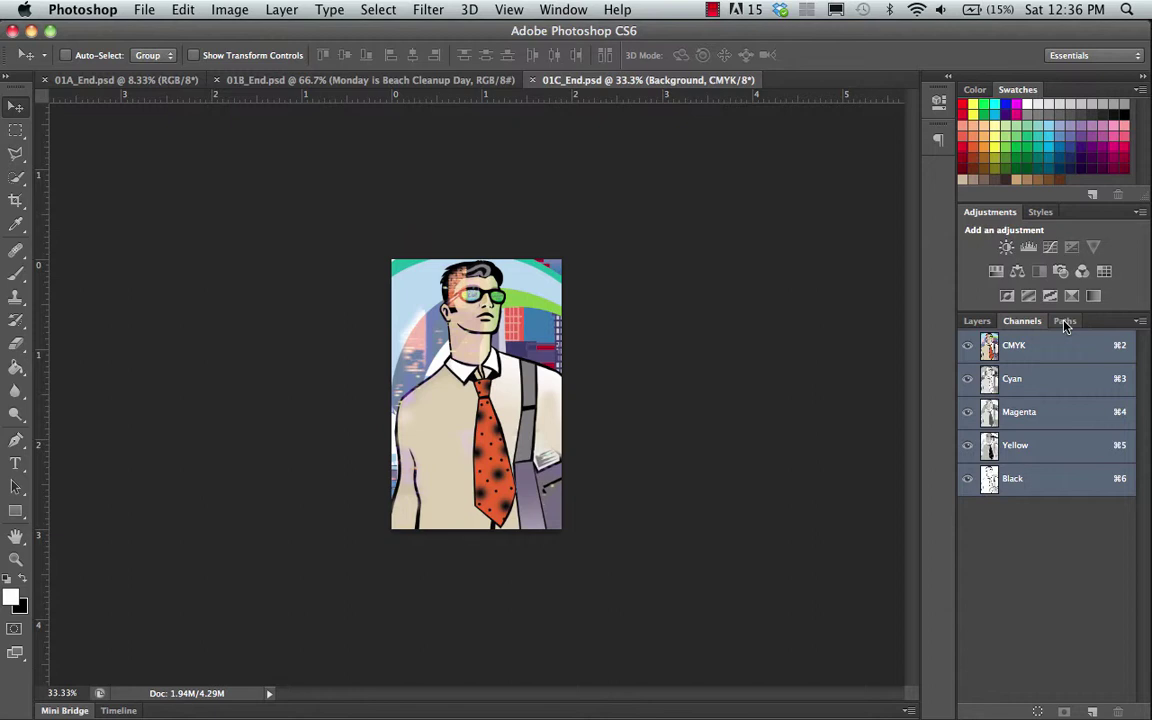
click(561, 9)
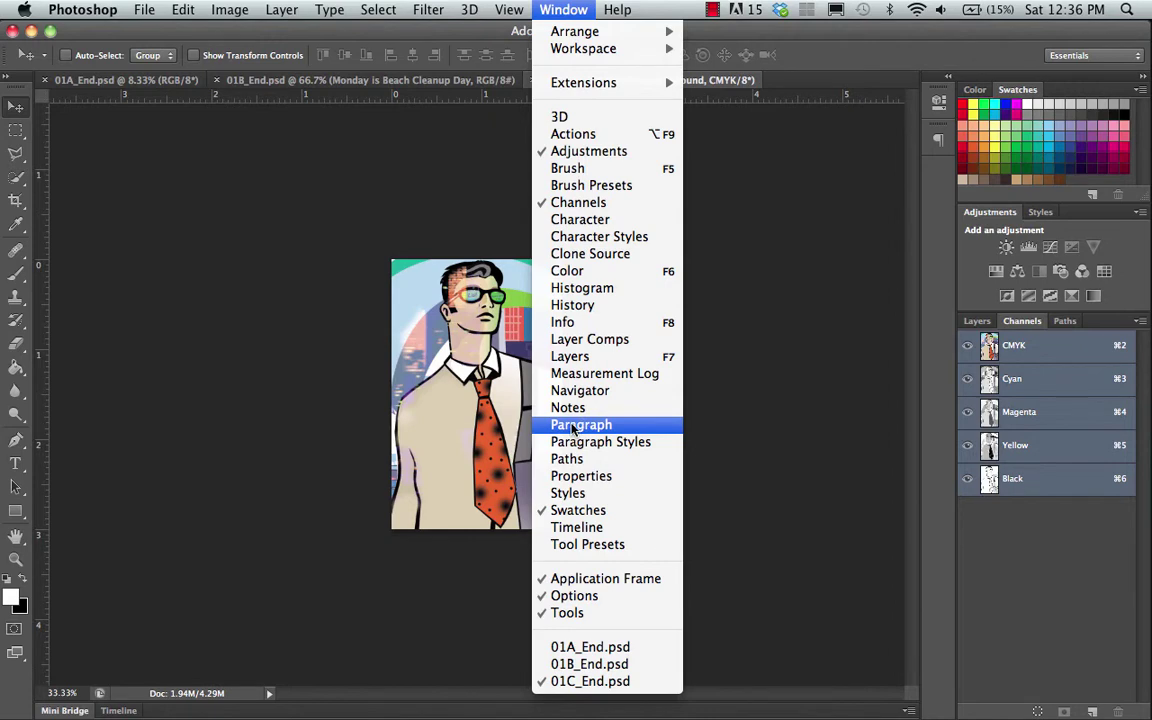
click(580, 357)
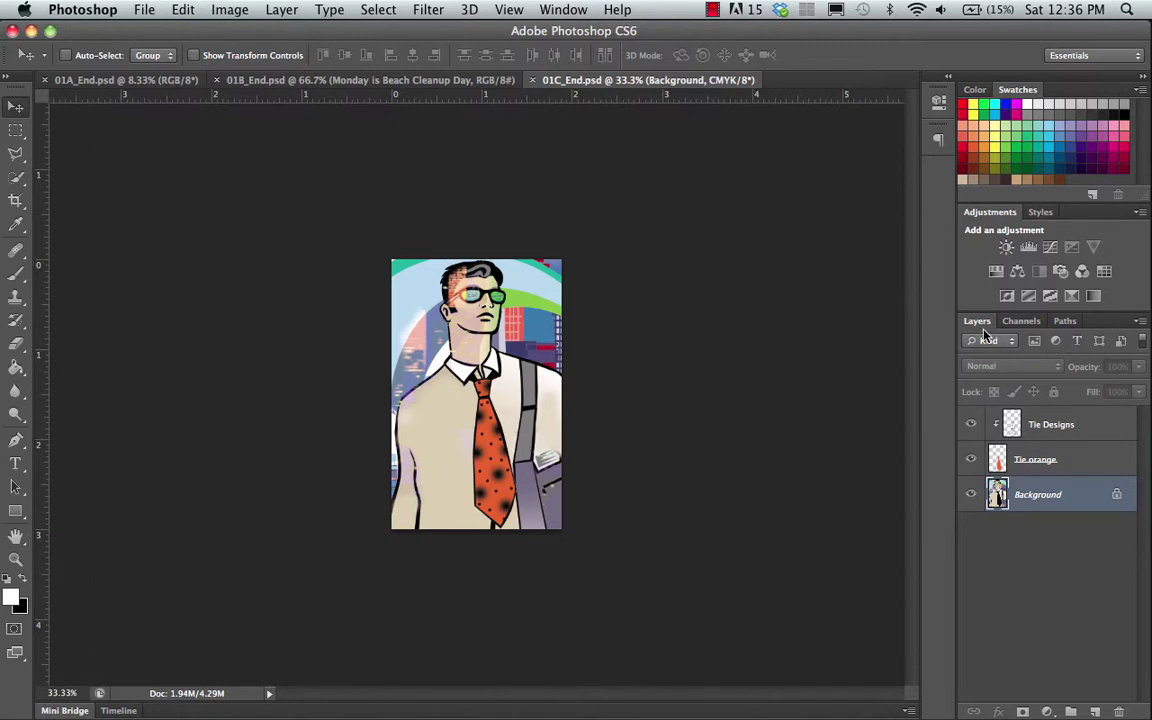
click(1025, 324)
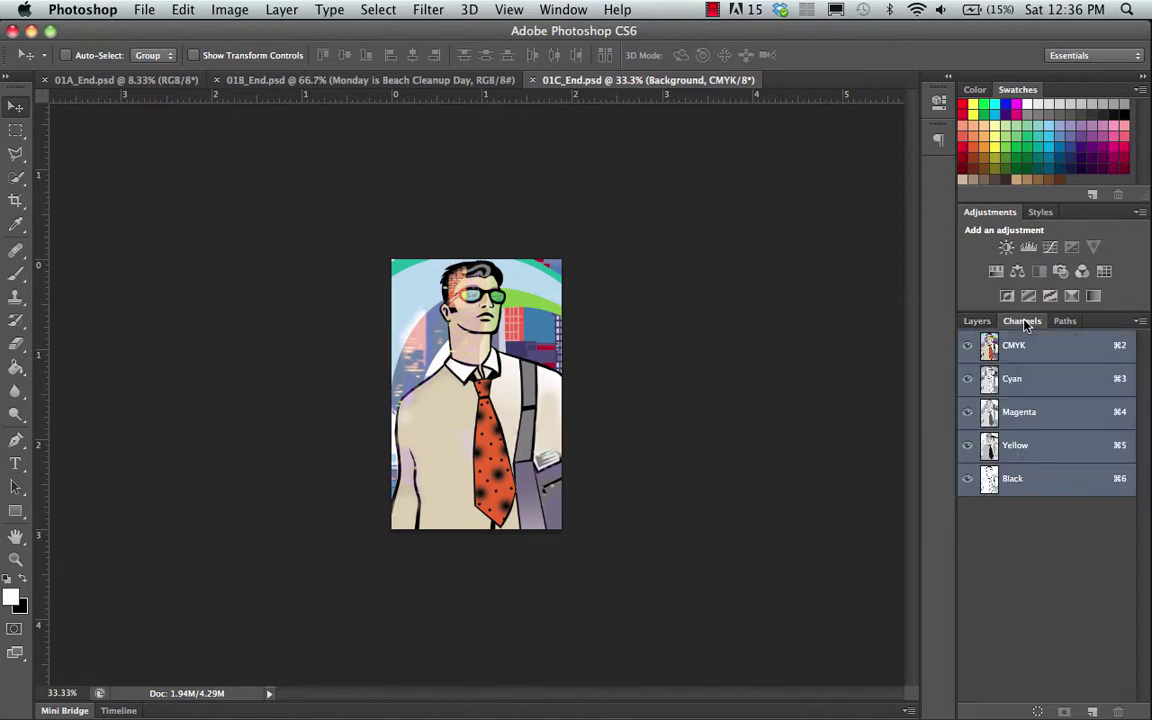
click(1065, 323)
click(976, 320)
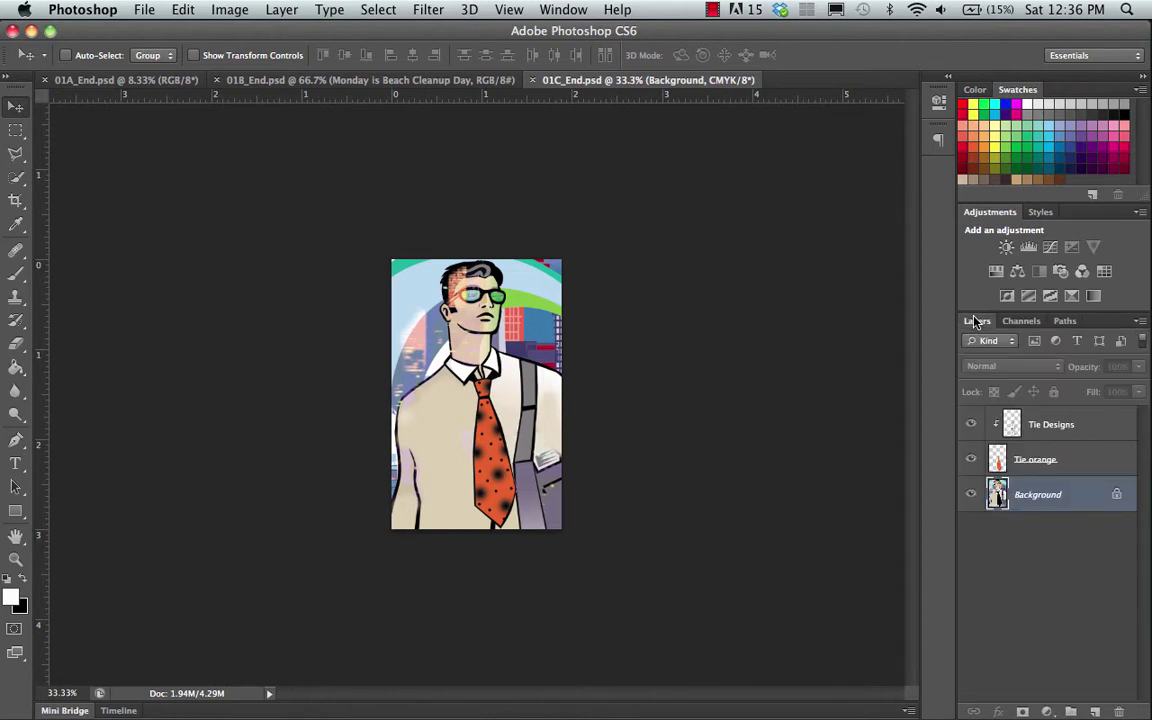
click(562, 10)
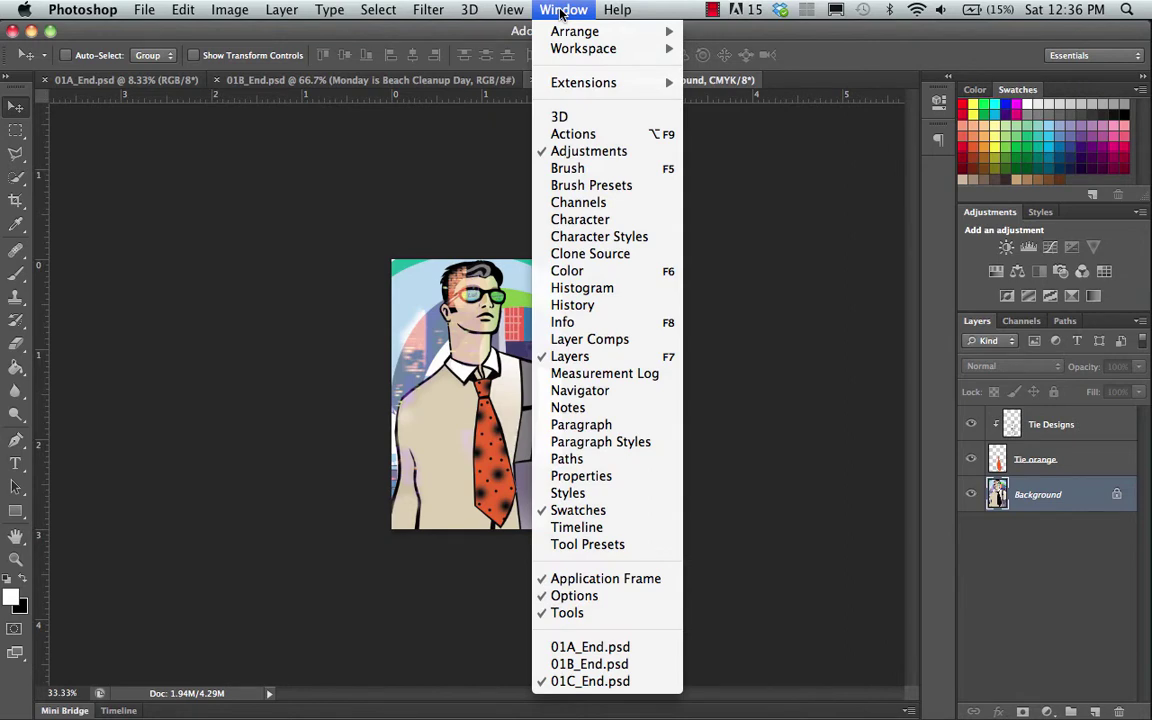
click(562, 10)
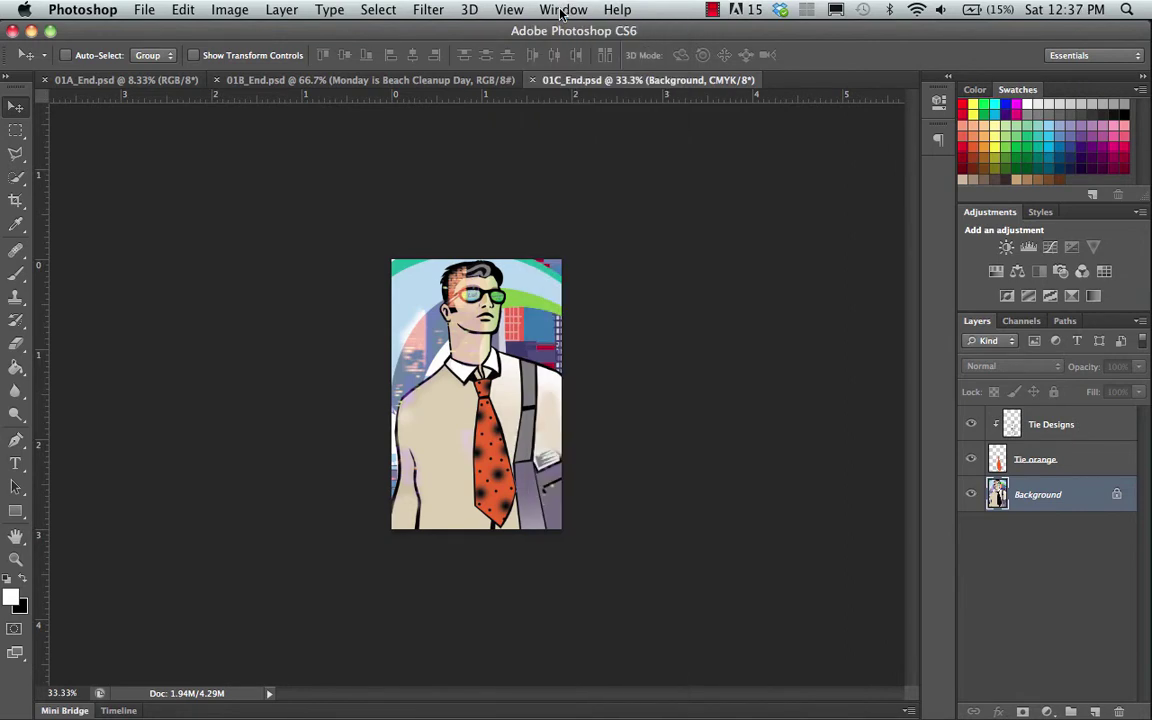
Collapse the Layers panel group to its tabs, and expand it again with the Layers panel in front.
double_click(985, 322)
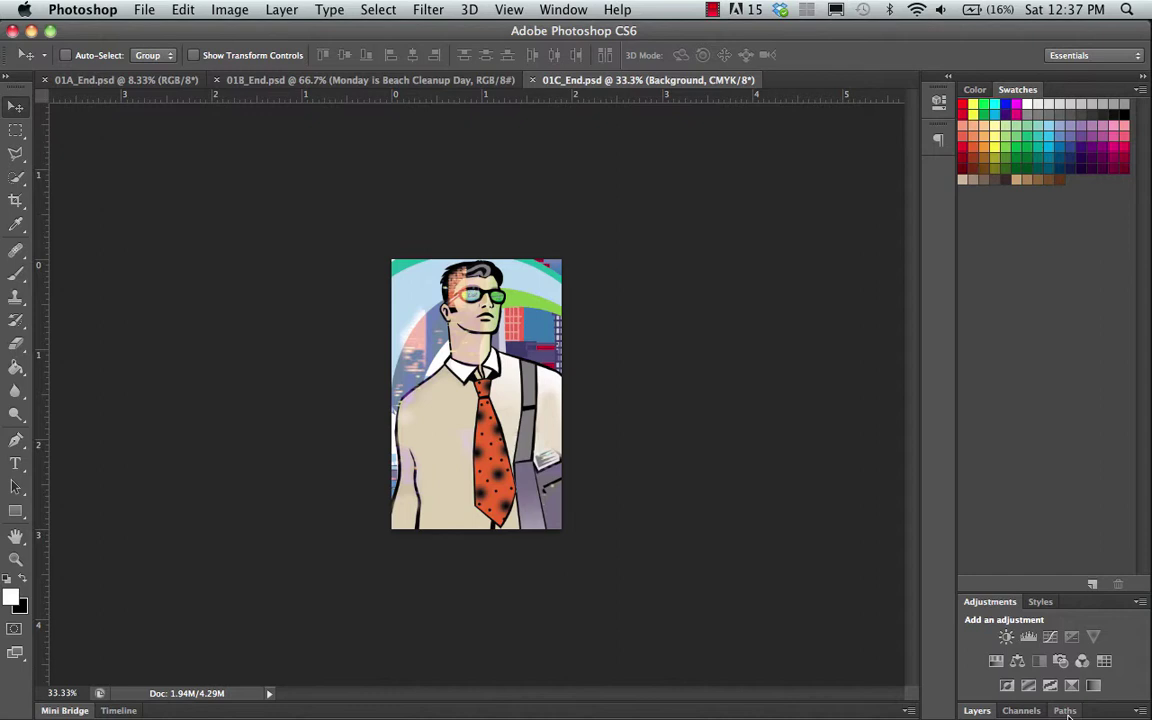
click(979, 712)
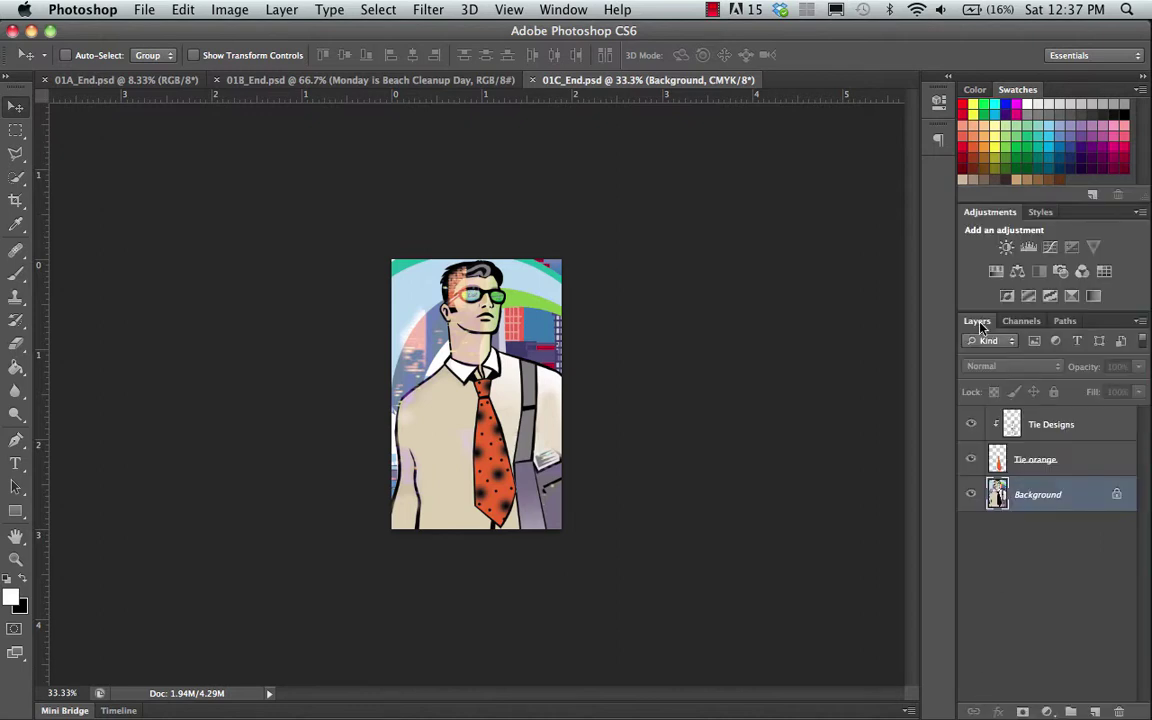
click(1021, 321)
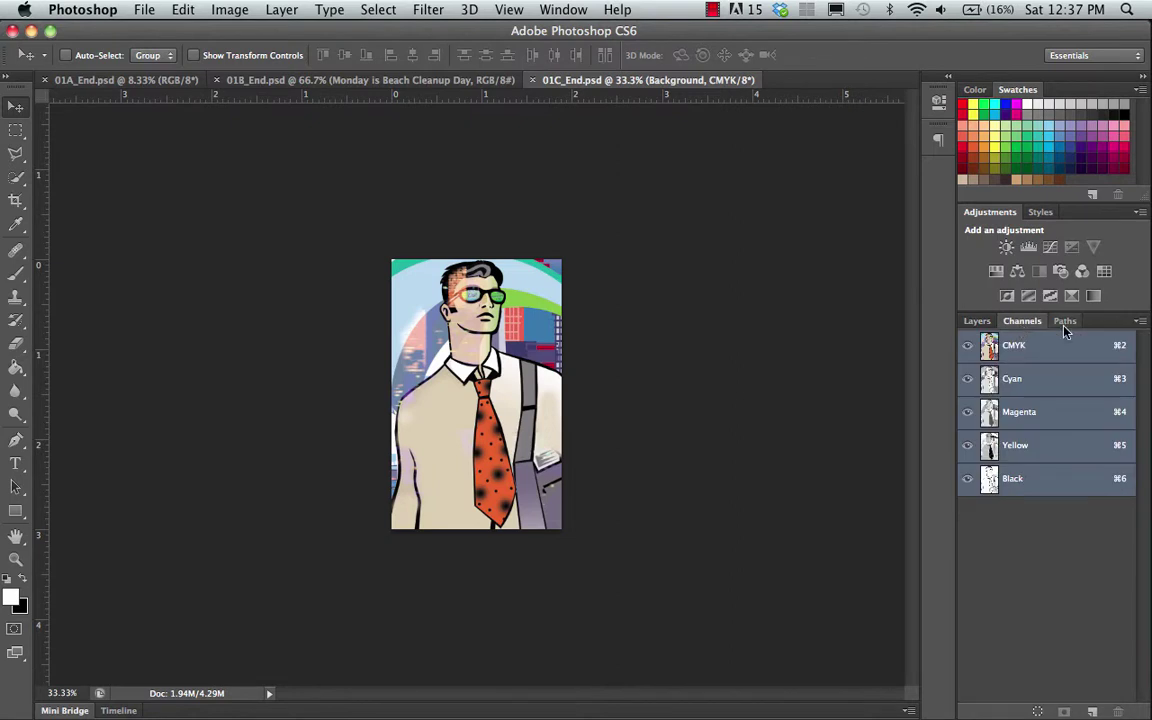
click(977, 322)
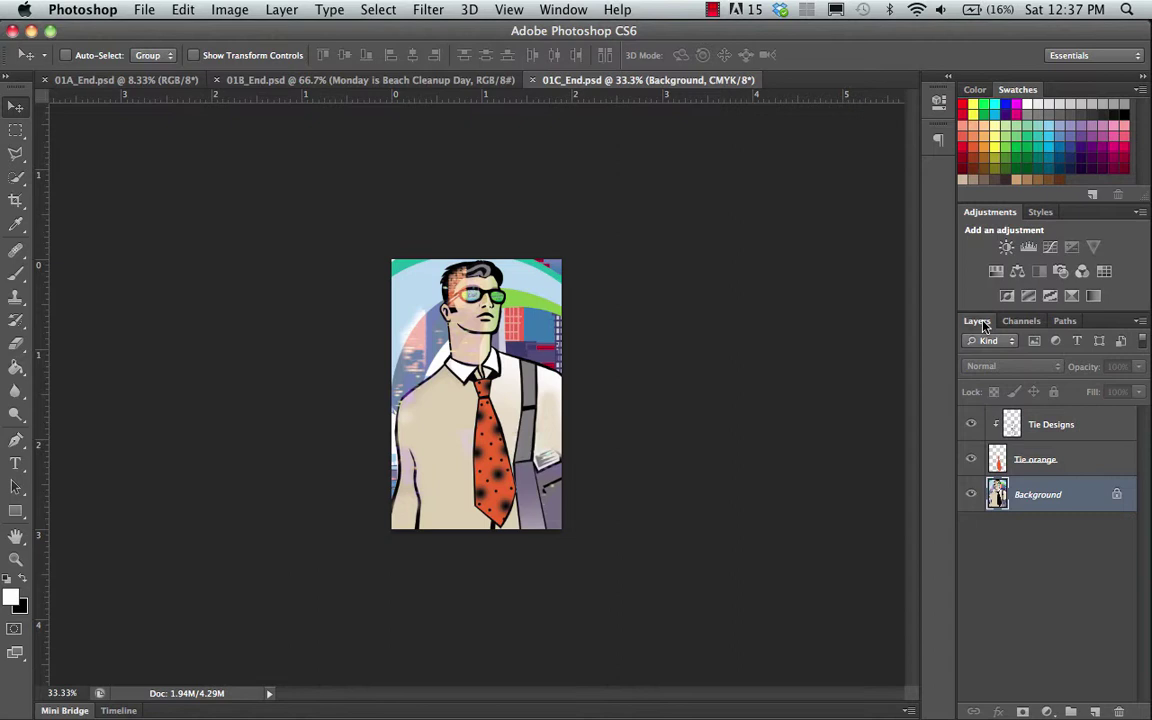
Undock the Layers panel as a floating panel beside the artwork, and dock it back as the first tab of its group.
drag(983, 325, 662, 165)
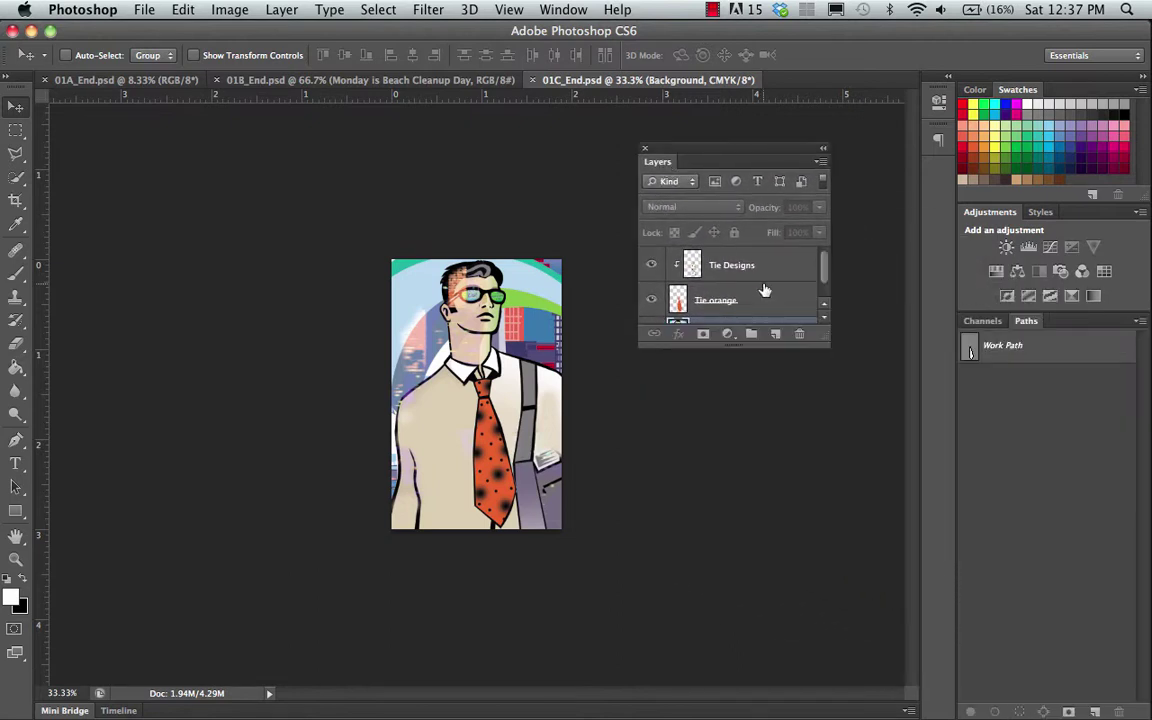
drag(707, 149, 736, 177)
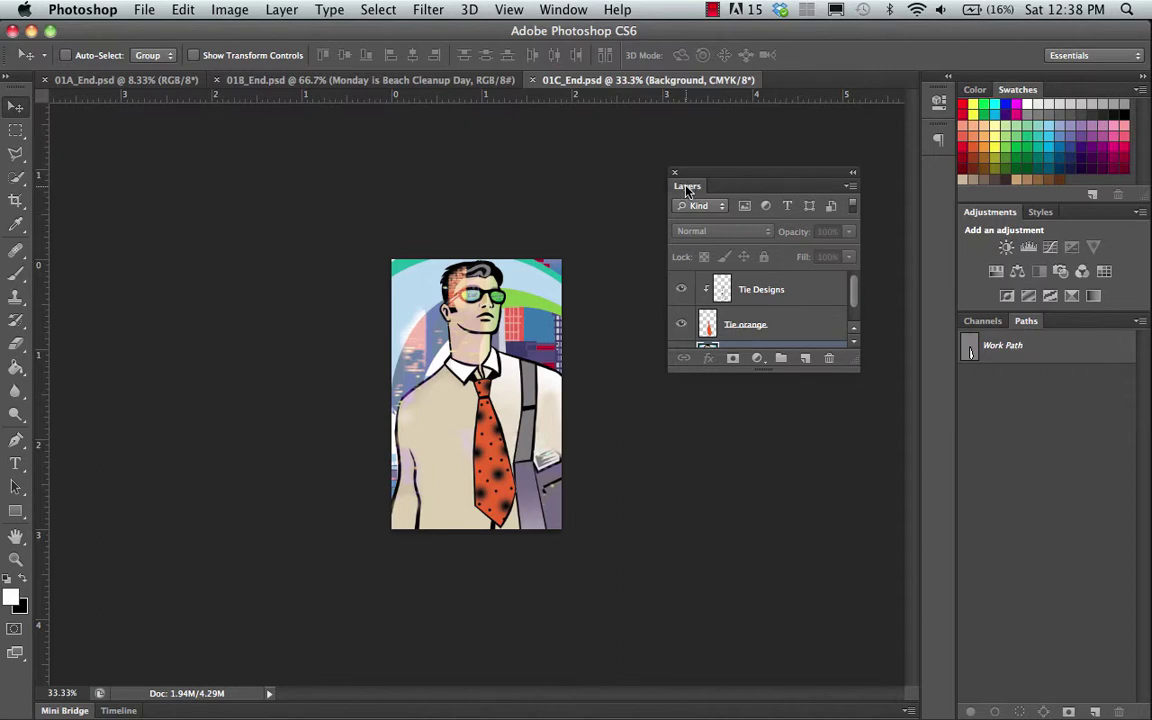
drag(686, 190, 1001, 332)
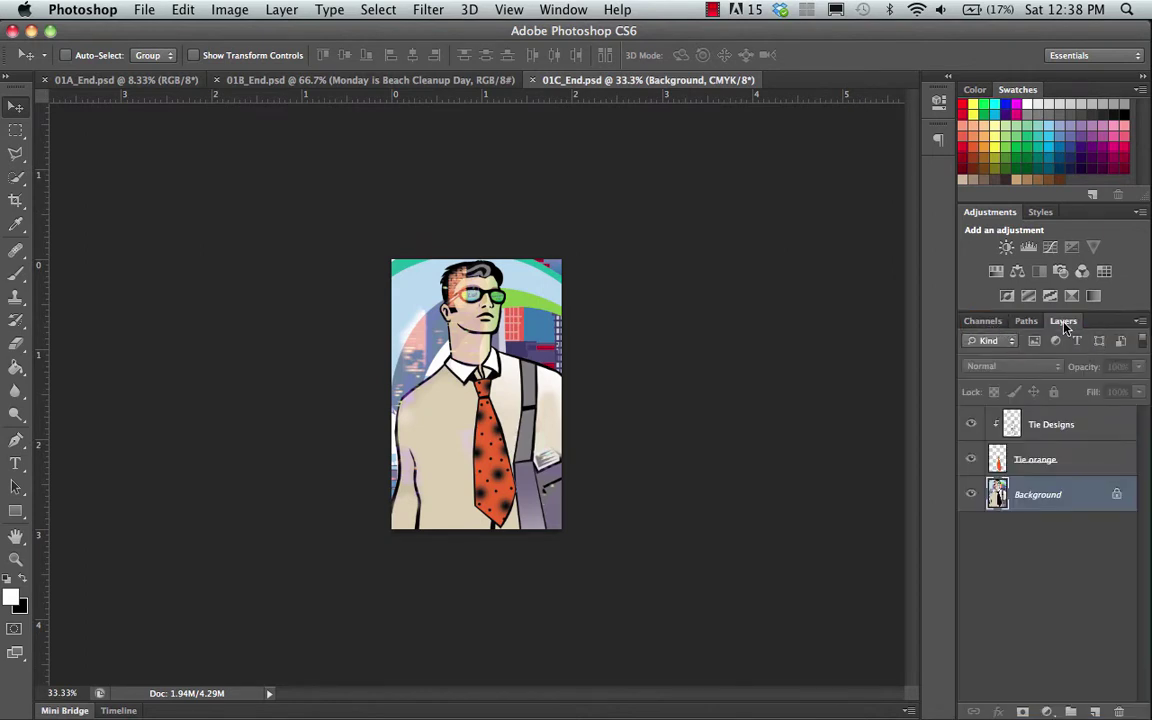
drag(1065, 327, 975, 323)
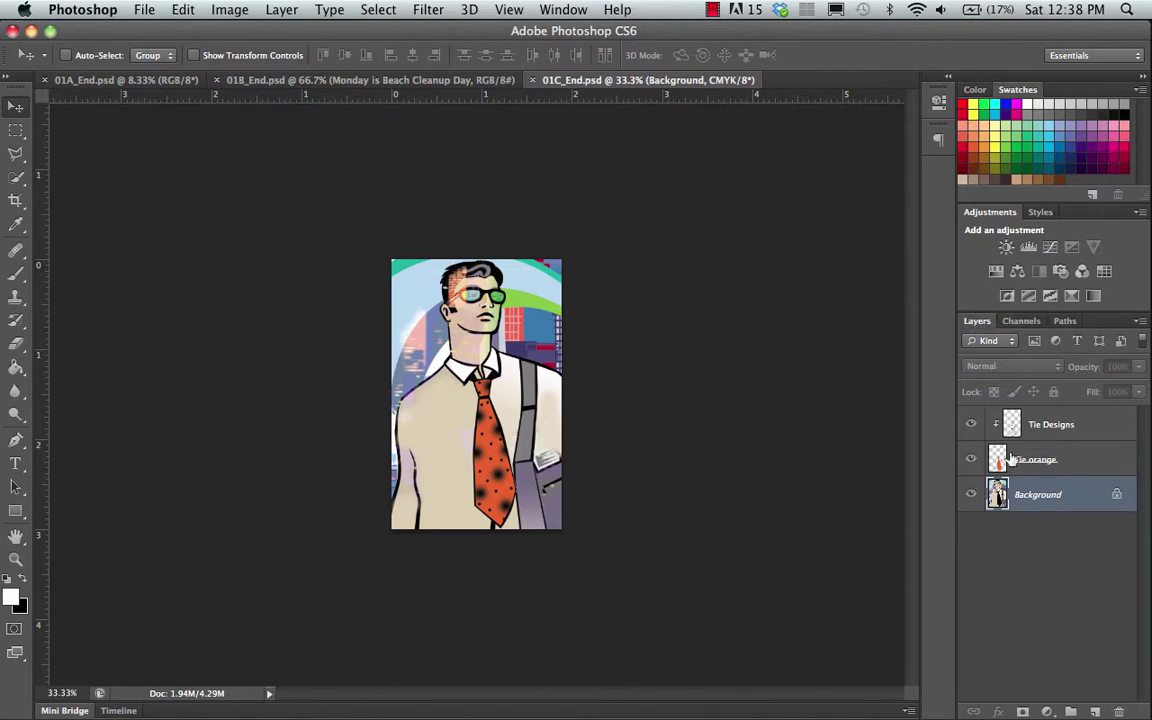
Close only the Paths panel, keeping Layers and Channels in the group.
click(1020, 325)
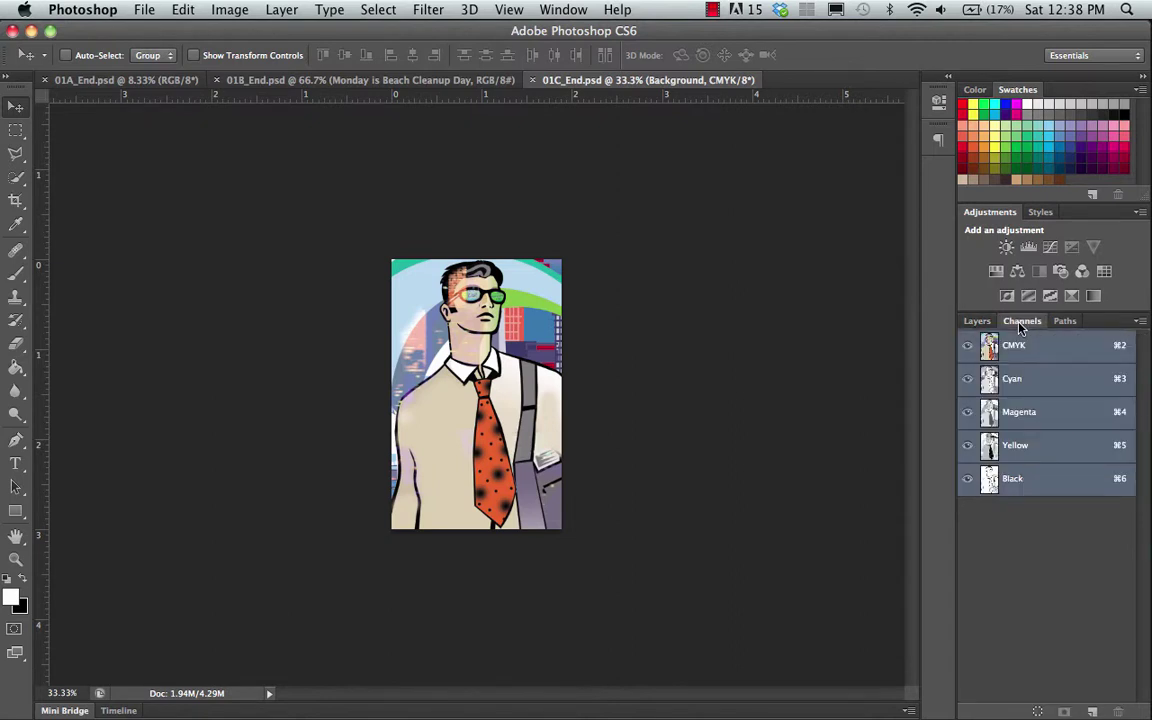
click(1065, 323)
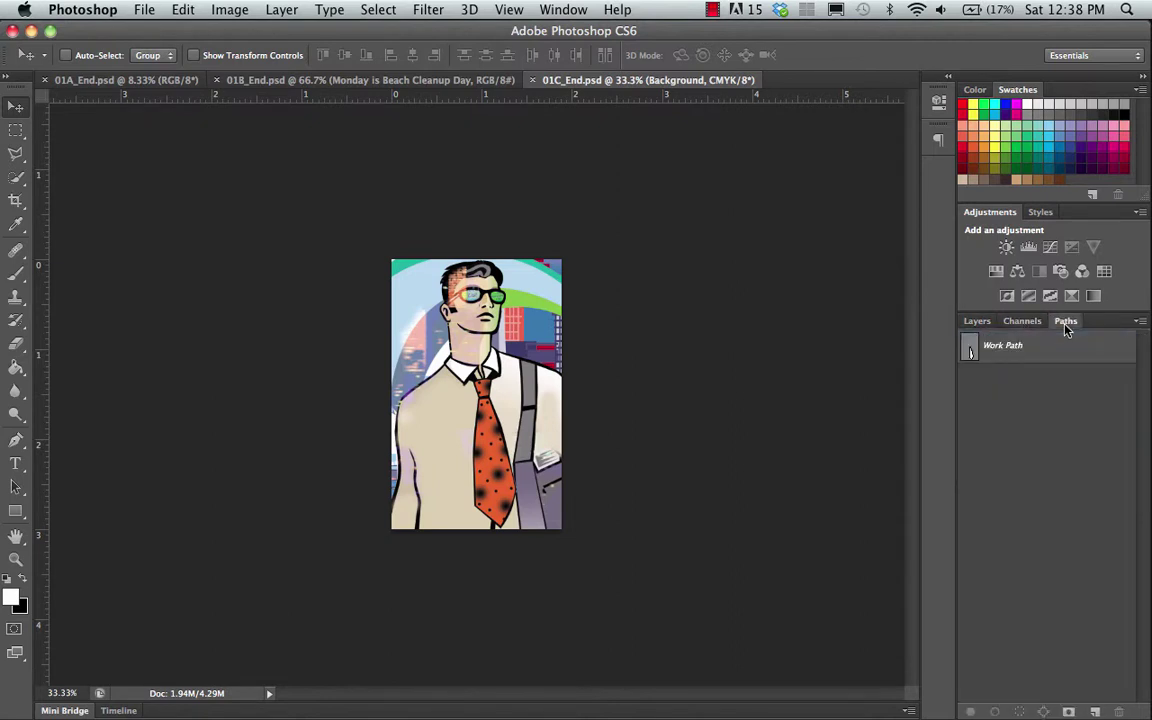
click(1140, 323)
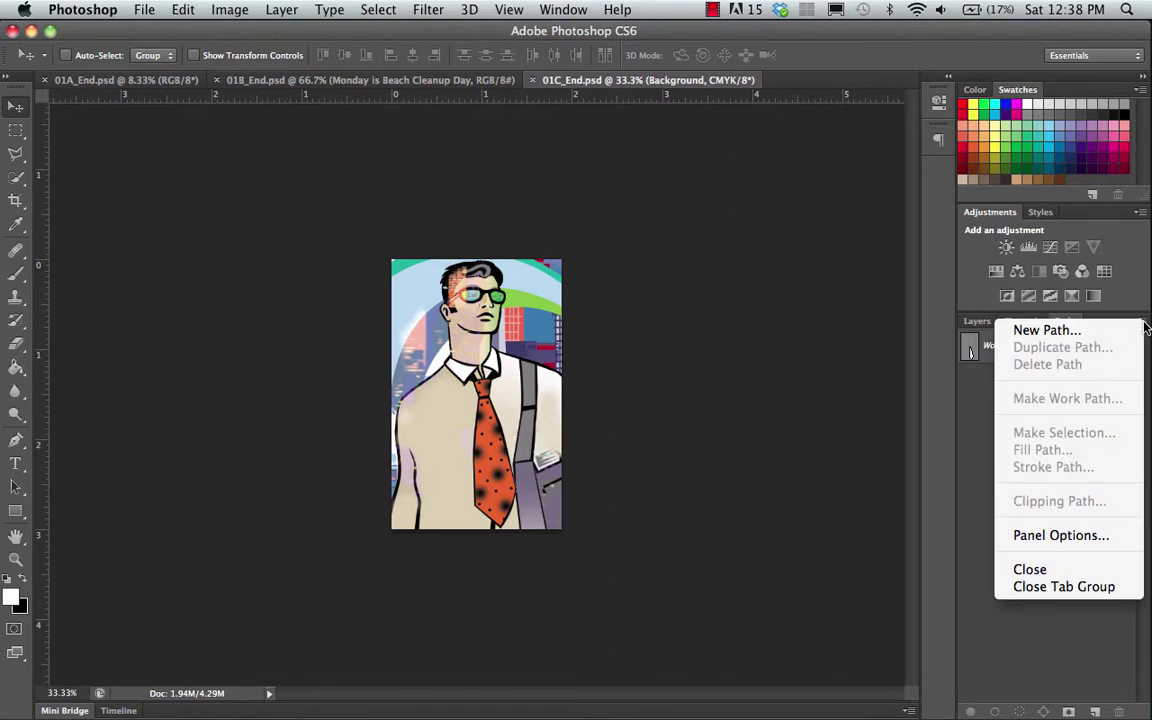
click(1030, 570)
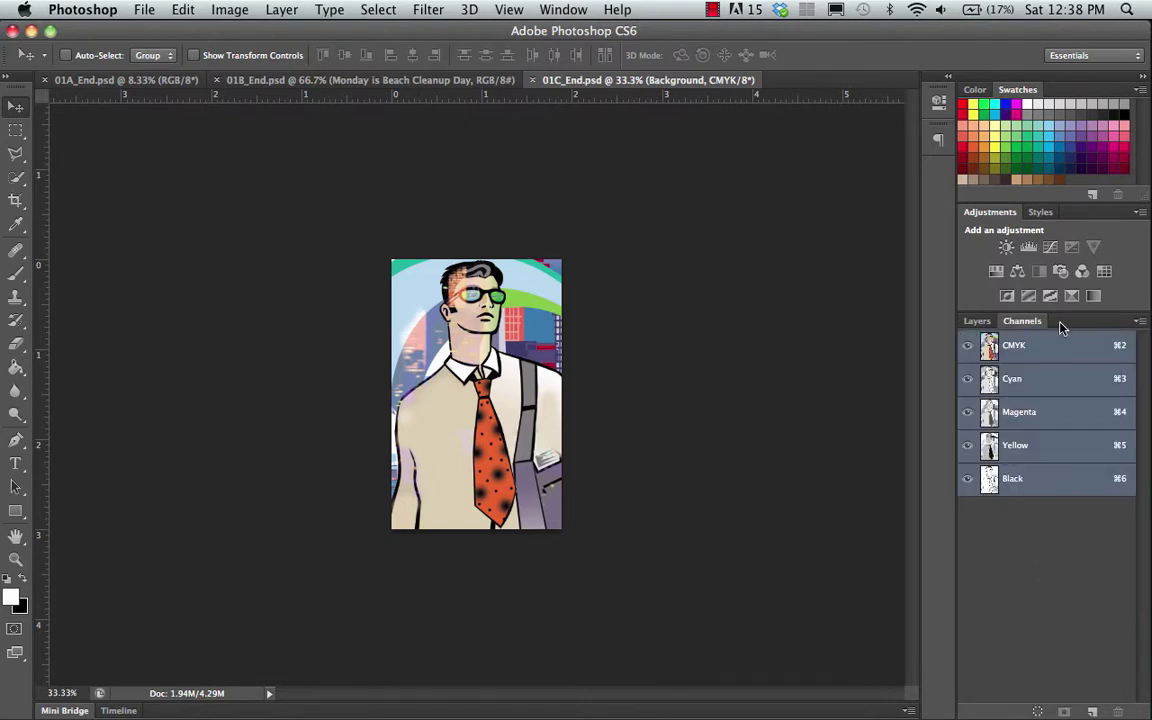
Close the whole Layers and Channels tab group, and reopen it by showing the Layers panel.
click(1140, 321)
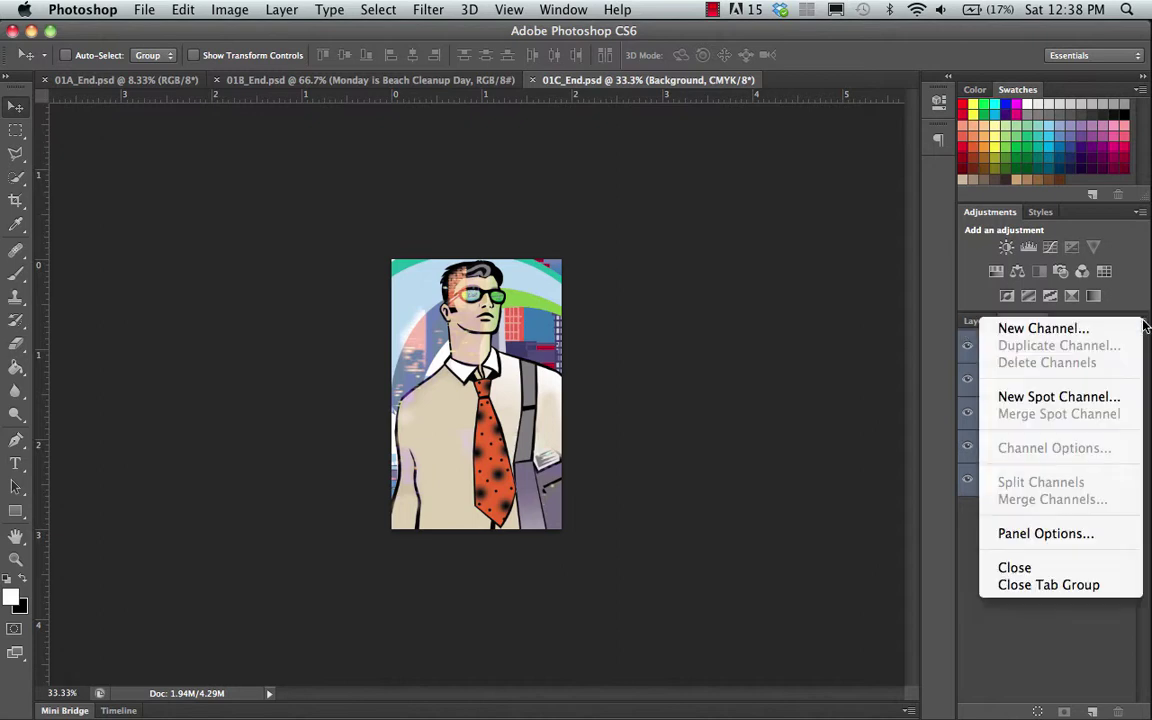
click(1022, 585)
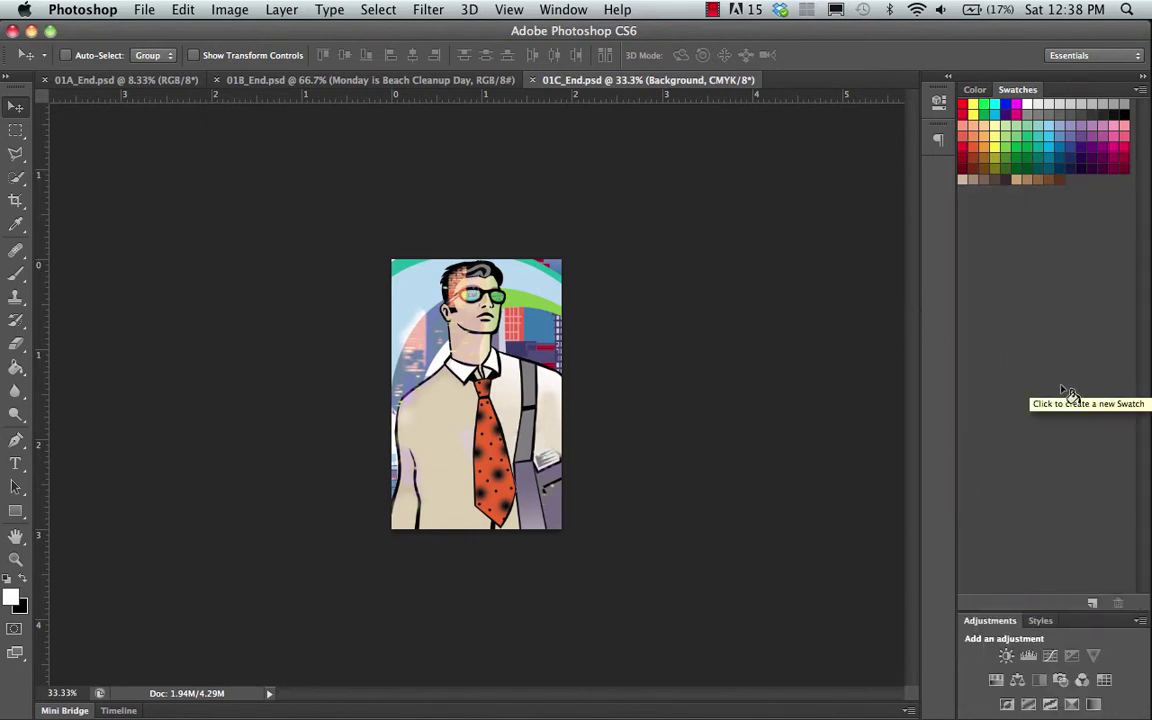
click(568, 10)
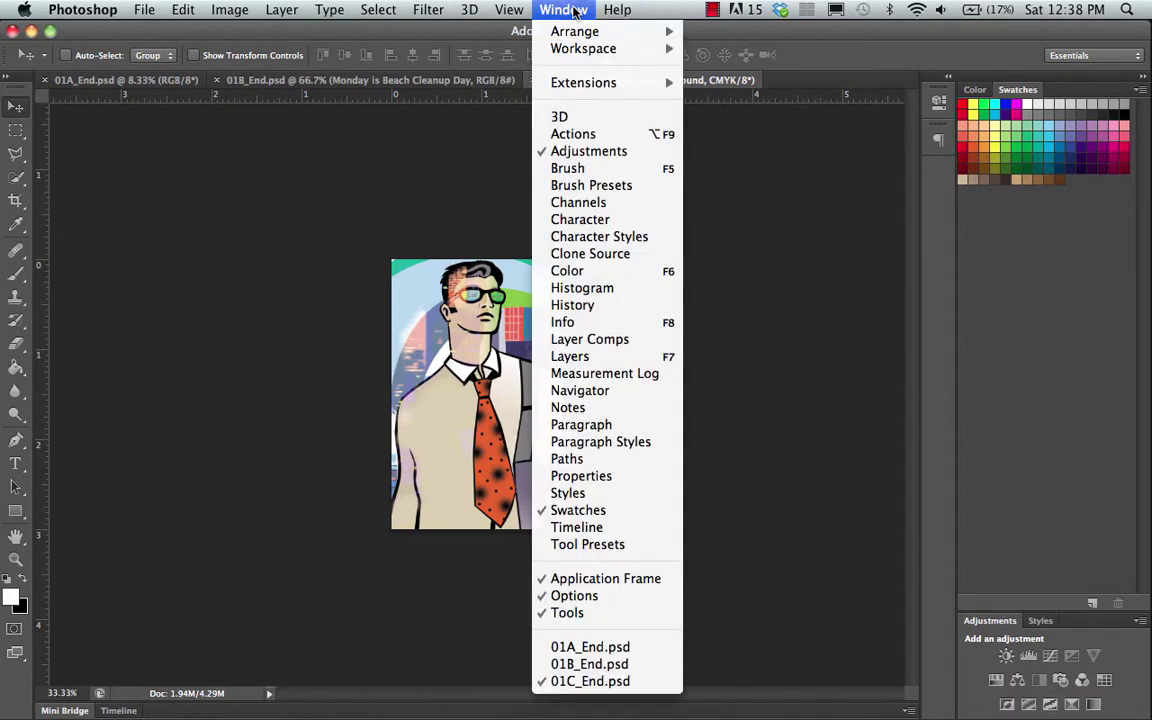
click(570, 357)
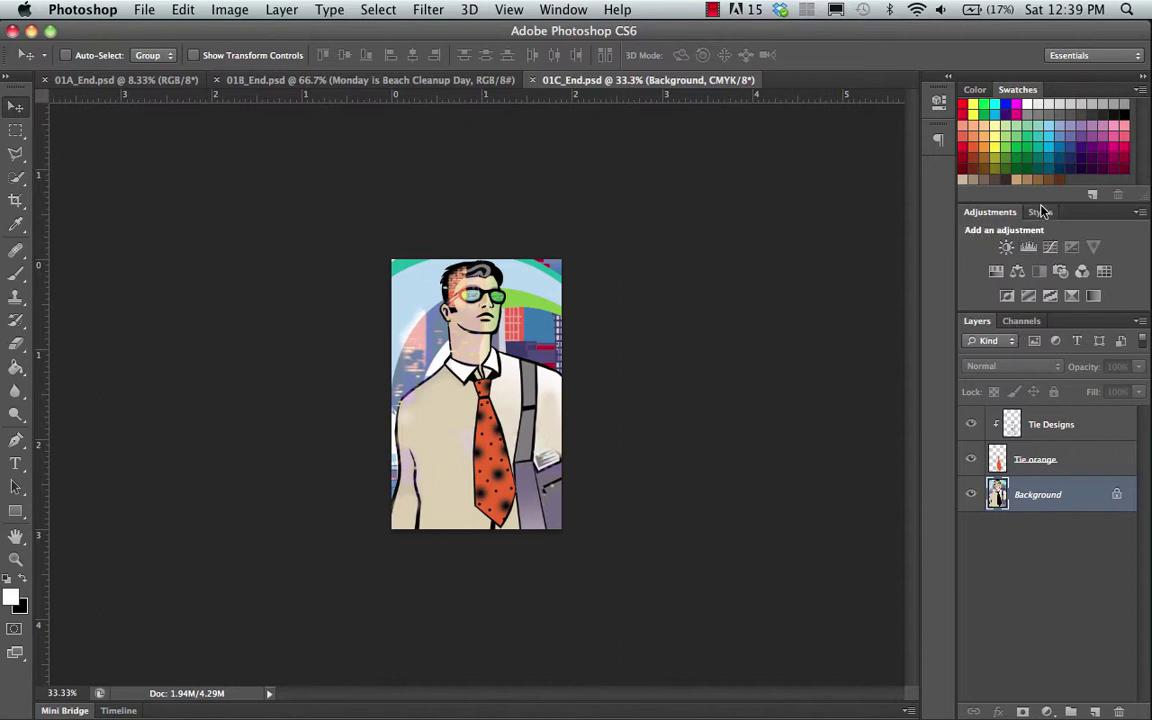
Collapse the Adjustments, Layers and Swatches panel groups to their tabs, and expand the Layers group again.
double_click(1000, 213)
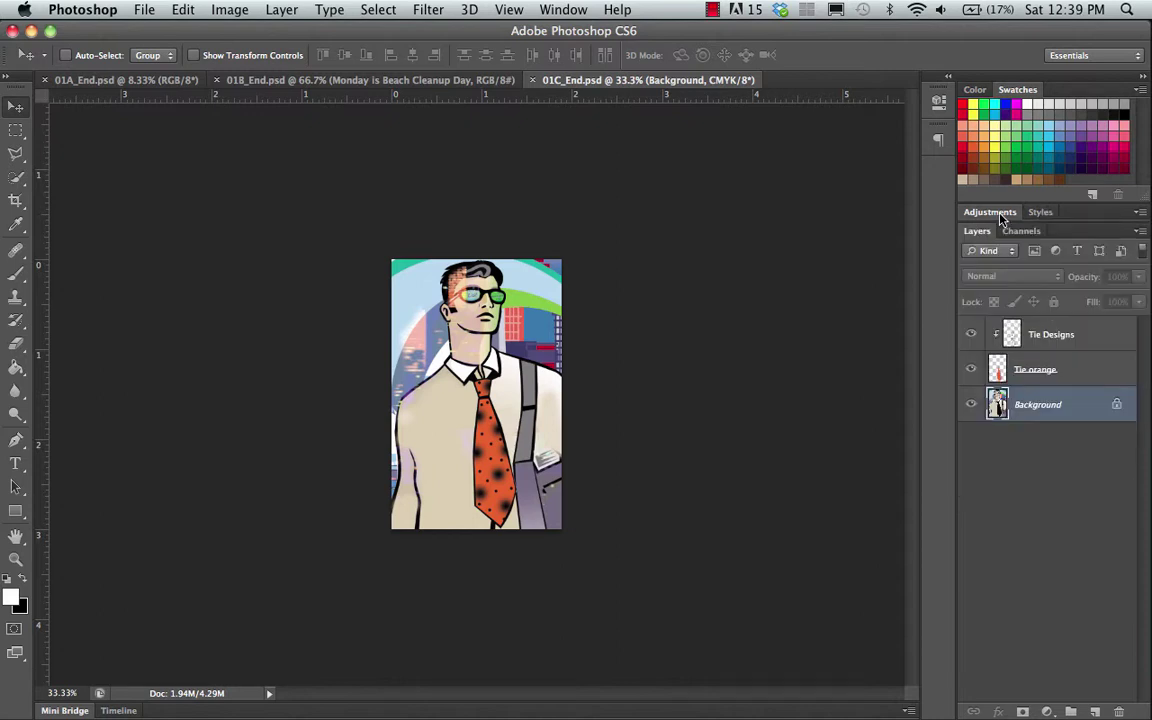
double_click(982, 231)
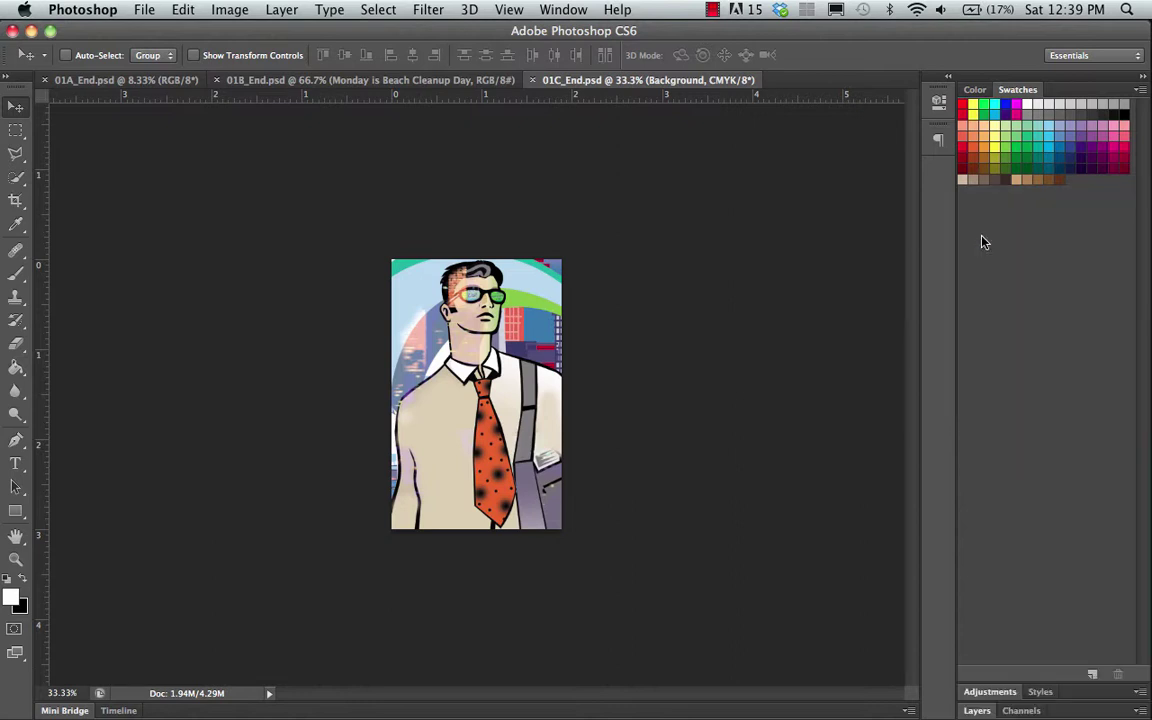
double_click(1017, 91)
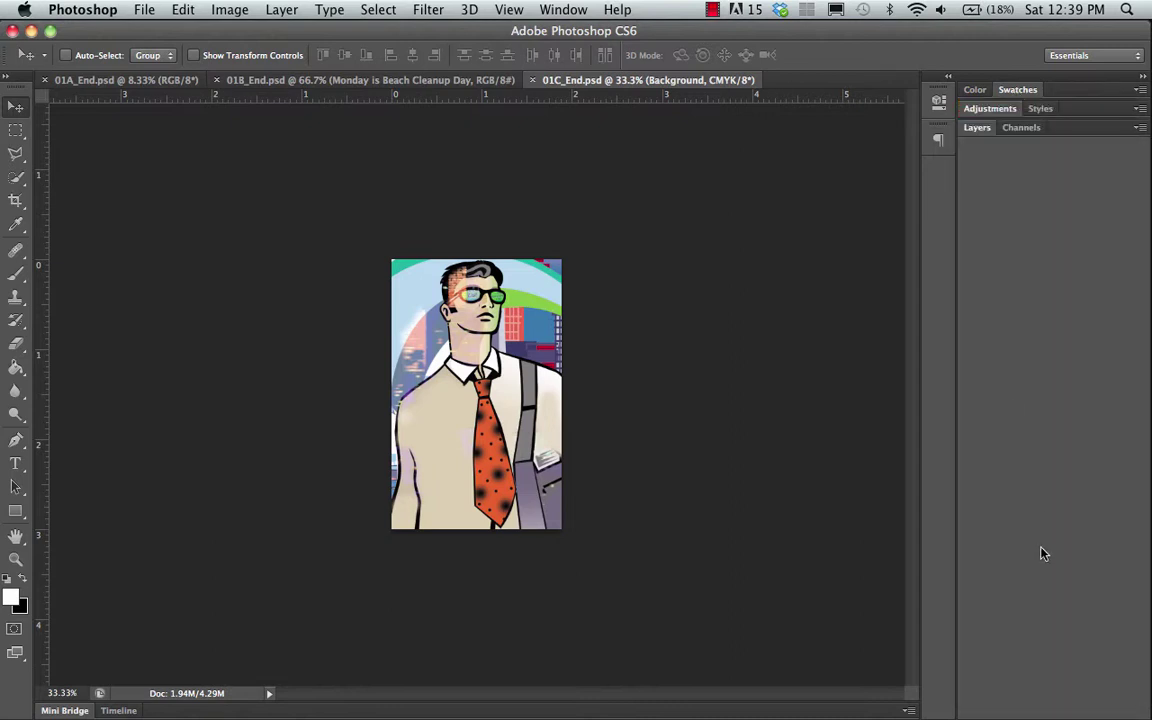
click(979, 128)
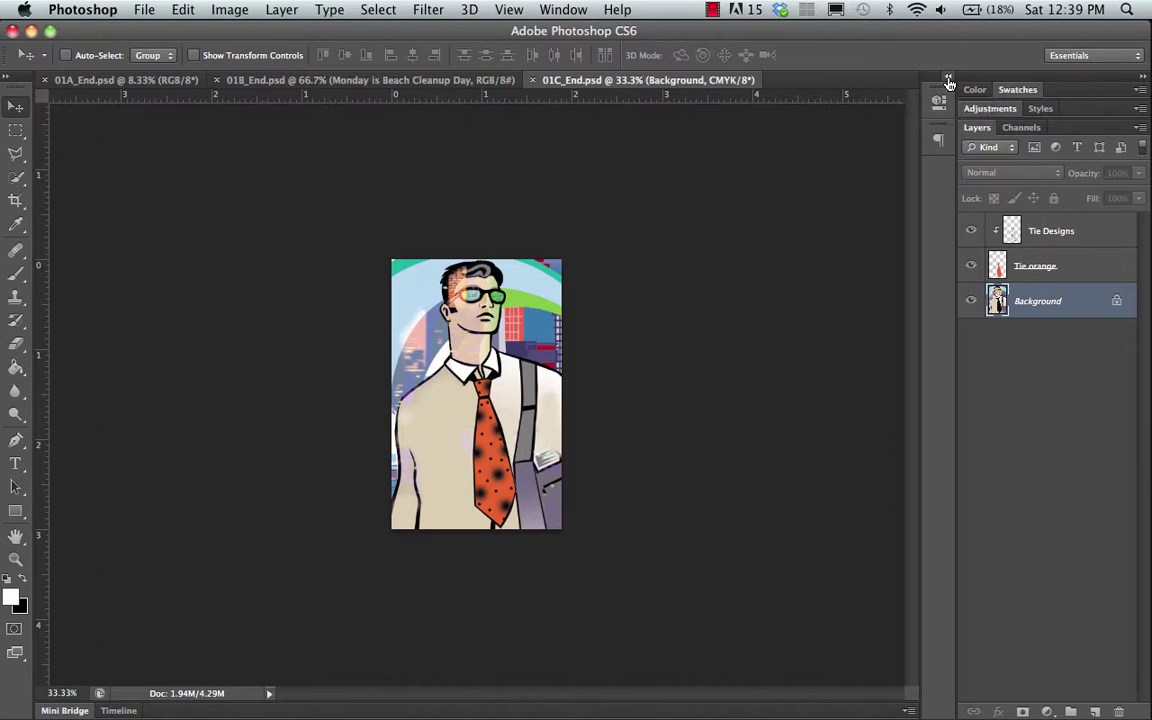
Expand the icon-only dock so that the full Properties and Paragraph panels are displayed.
click(949, 81)
click(949, 81)
click(949, 81)
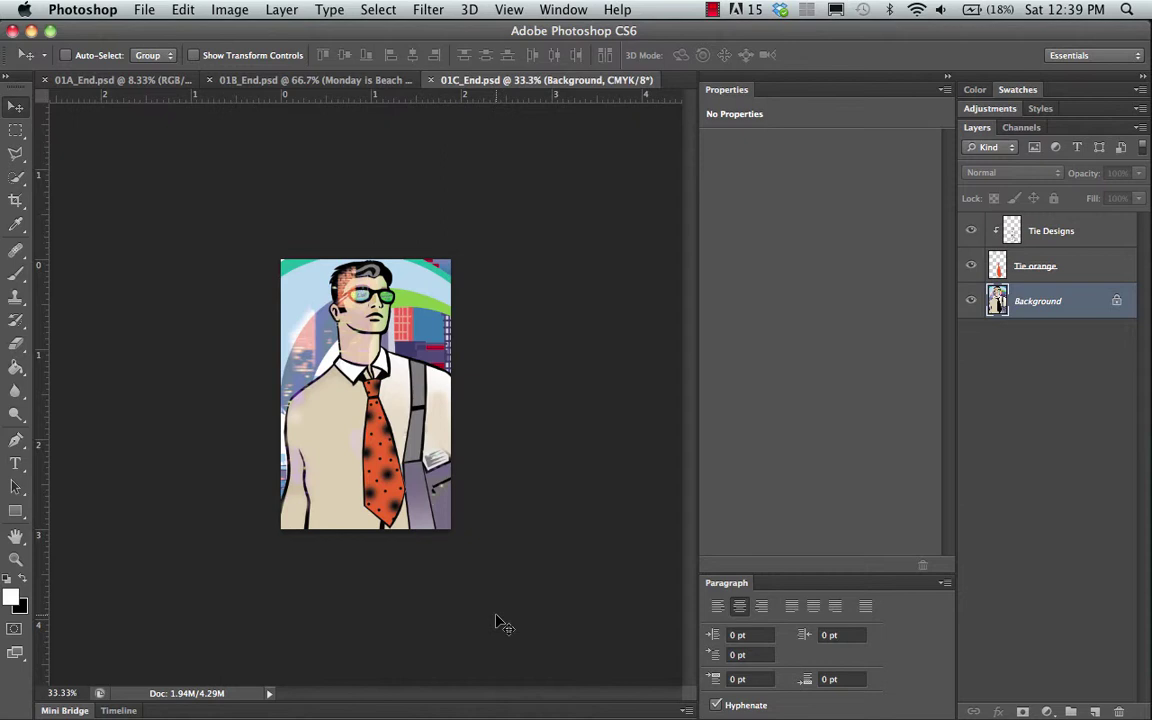
Collapse the Properties panel to its tab, and reduce the Properties and Paragraph dock to icons.
double_click(730, 90)
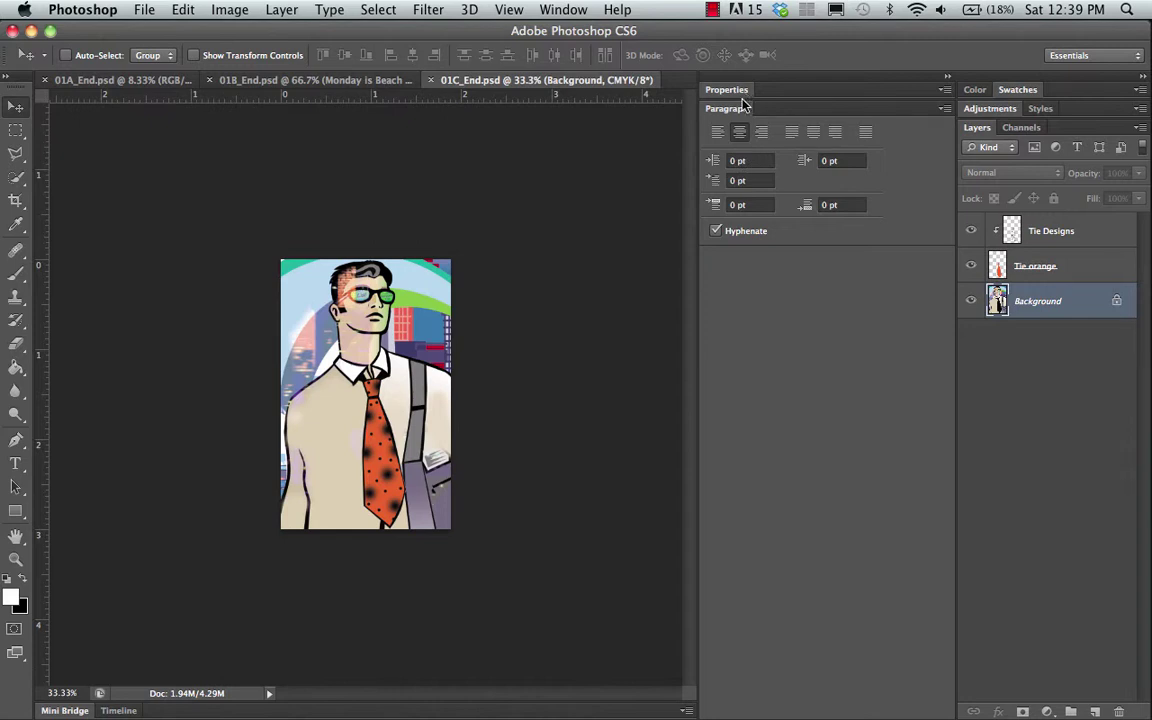
click(948, 78)
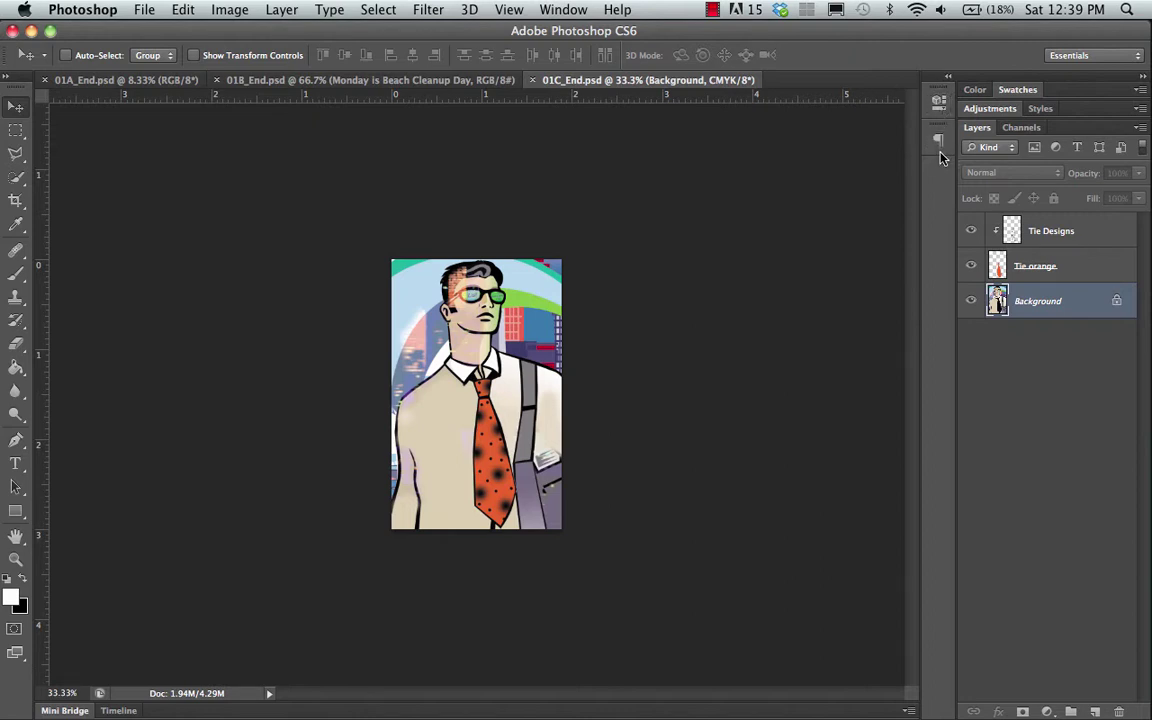
click(950, 77)
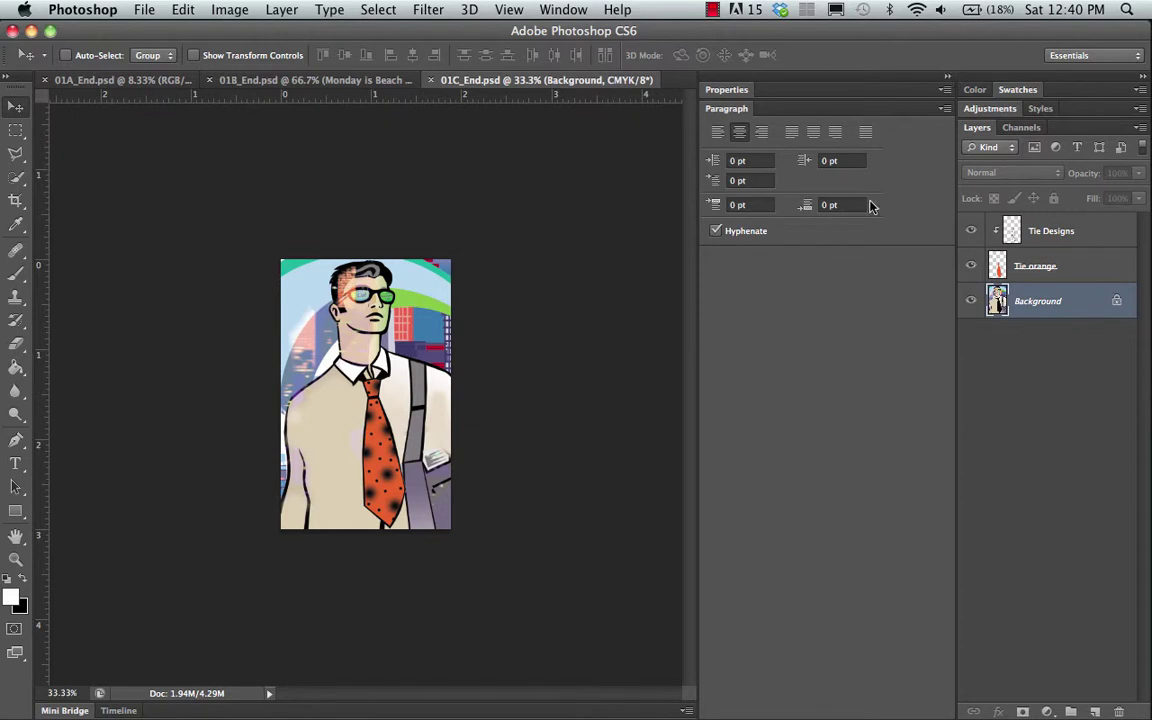
click(950, 79)
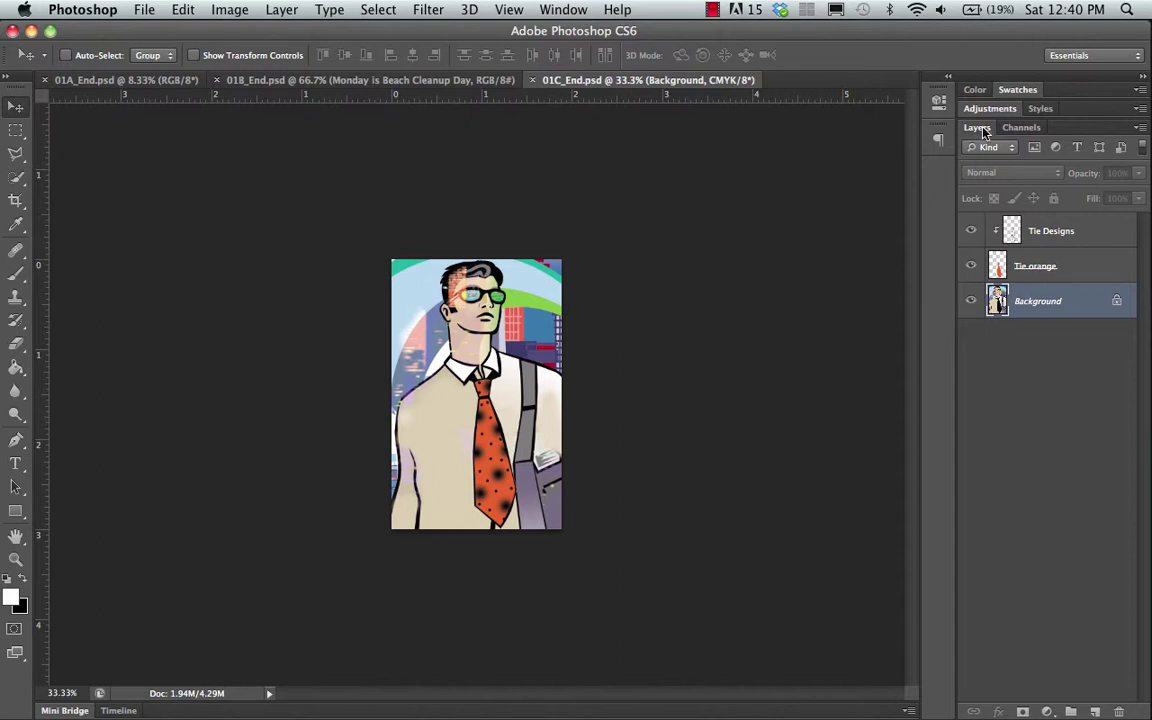
Move the Layers, Channels, Swatches and Color panels into the icon dock, each as its own icon below Paragraph.
drag(983, 131, 942, 178)
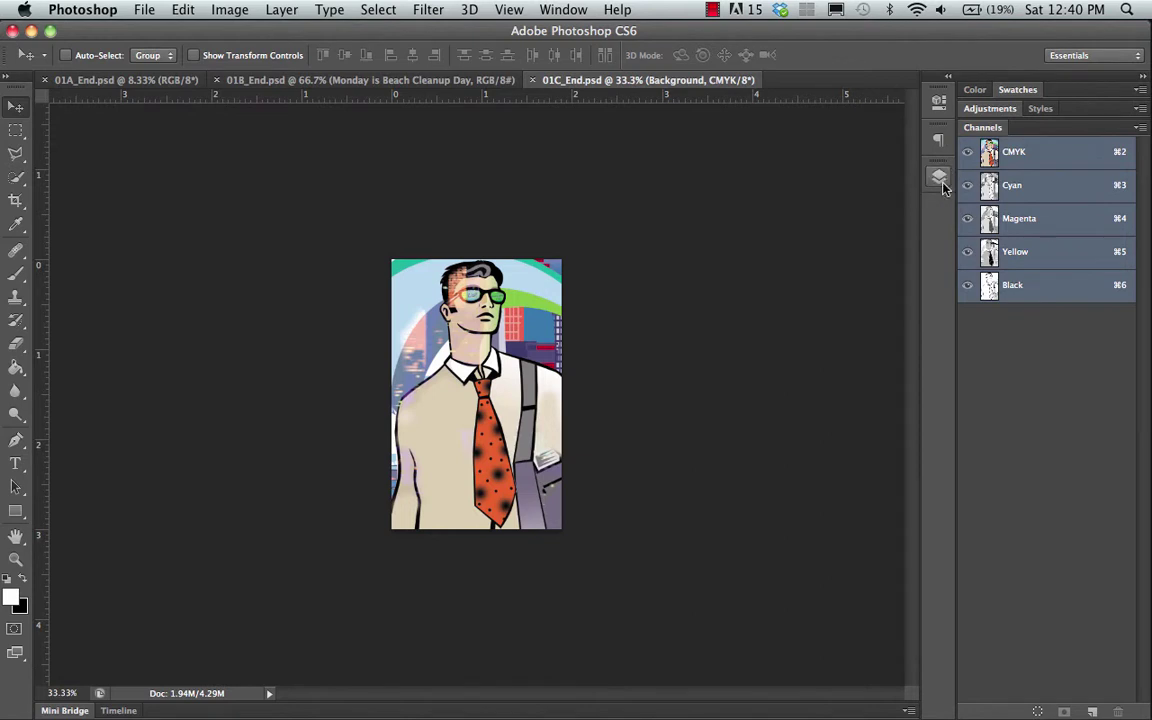
drag(986, 127, 940, 212)
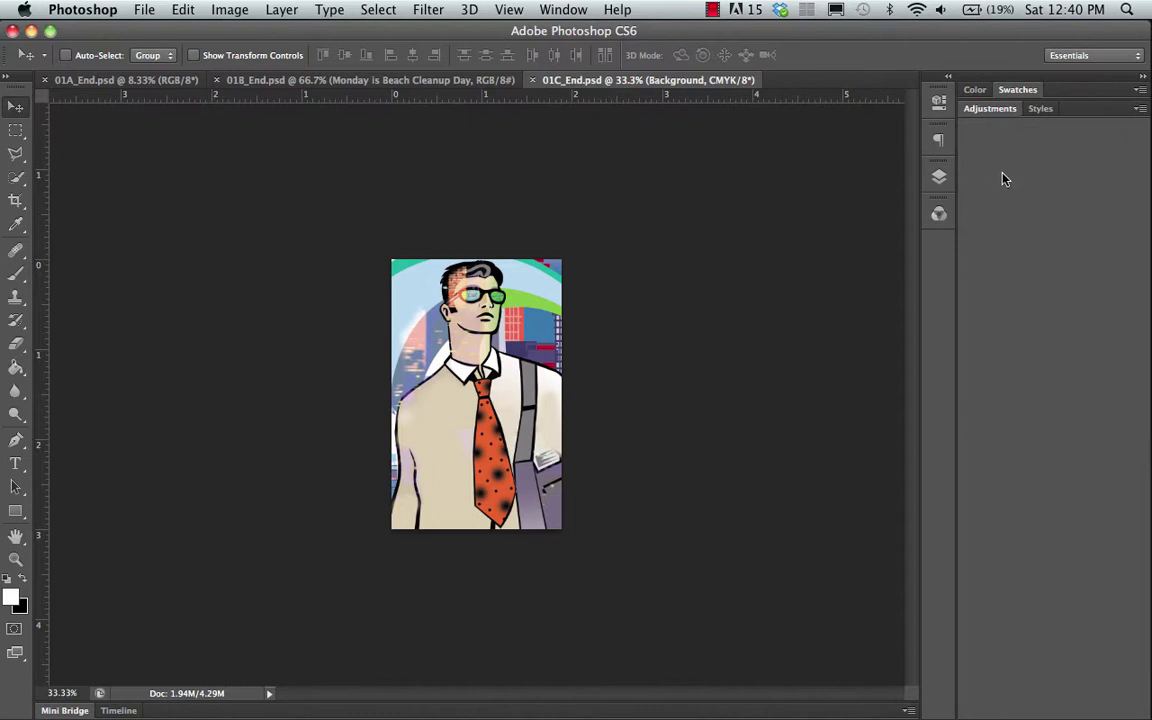
click(938, 177)
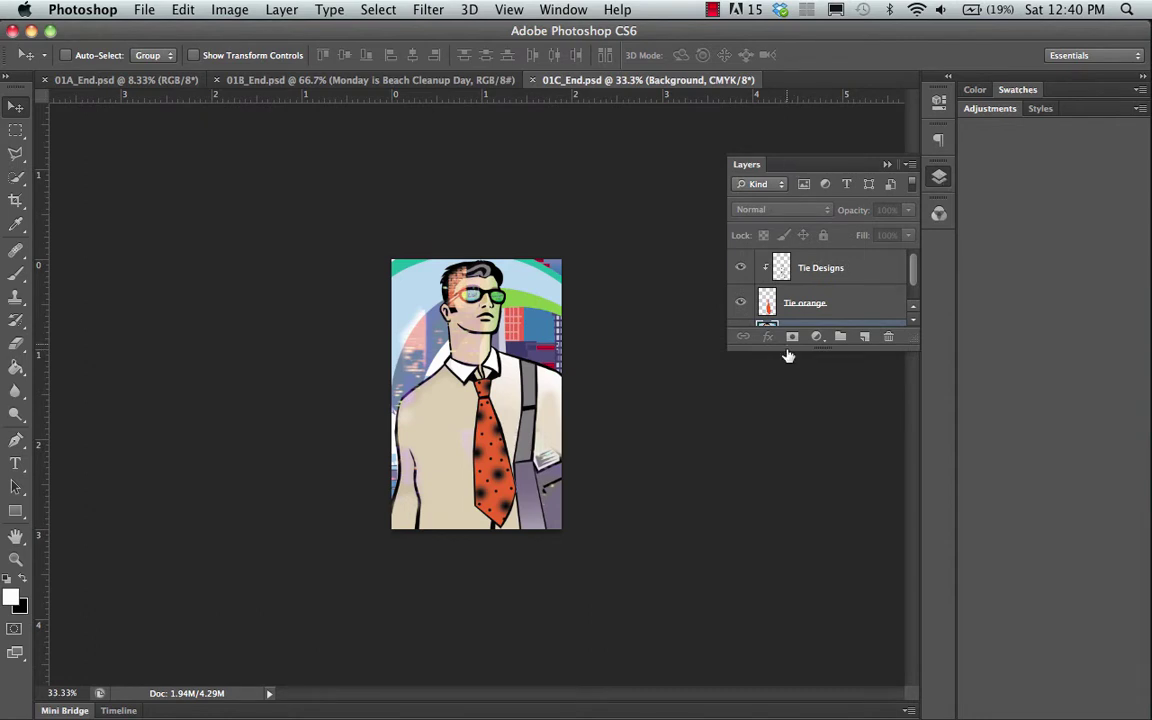
click(887, 166)
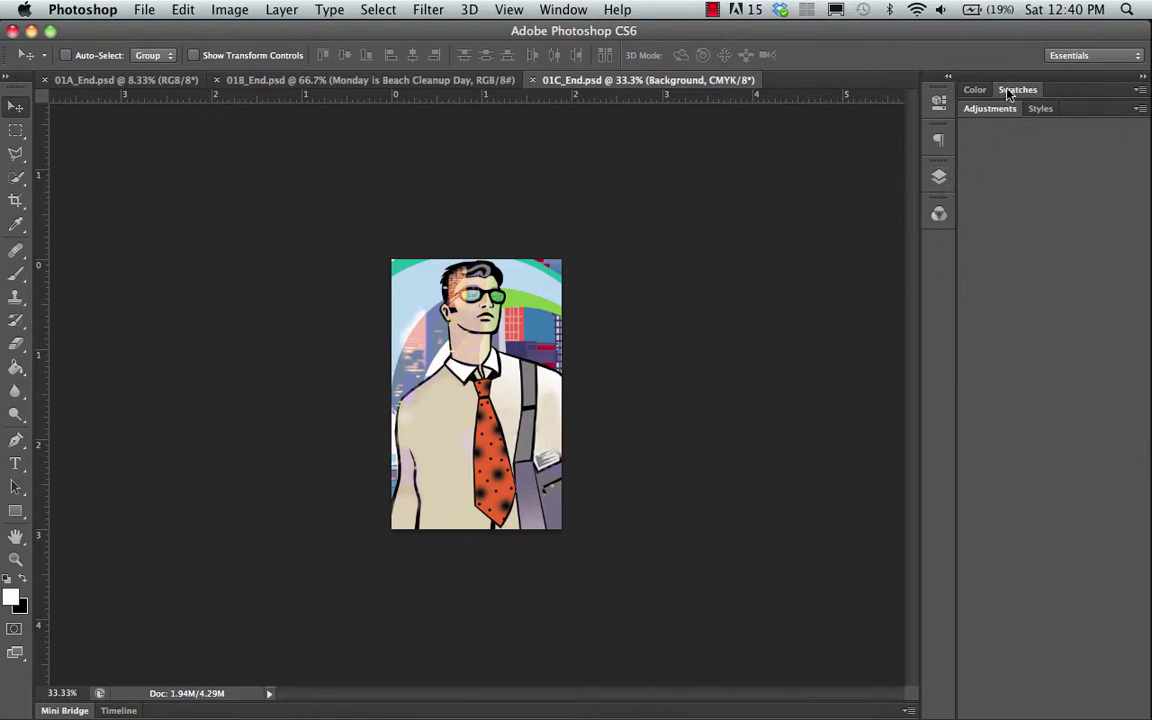
drag(1008, 93, 935, 255)
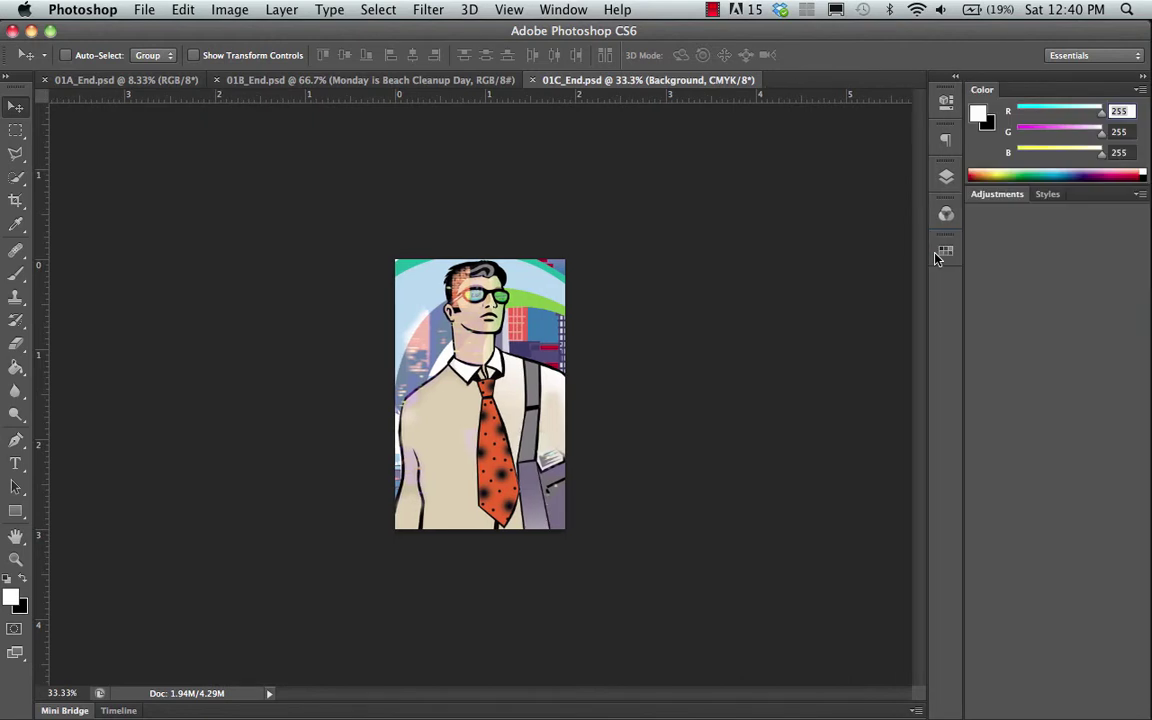
drag(1008, 97, 948, 283)
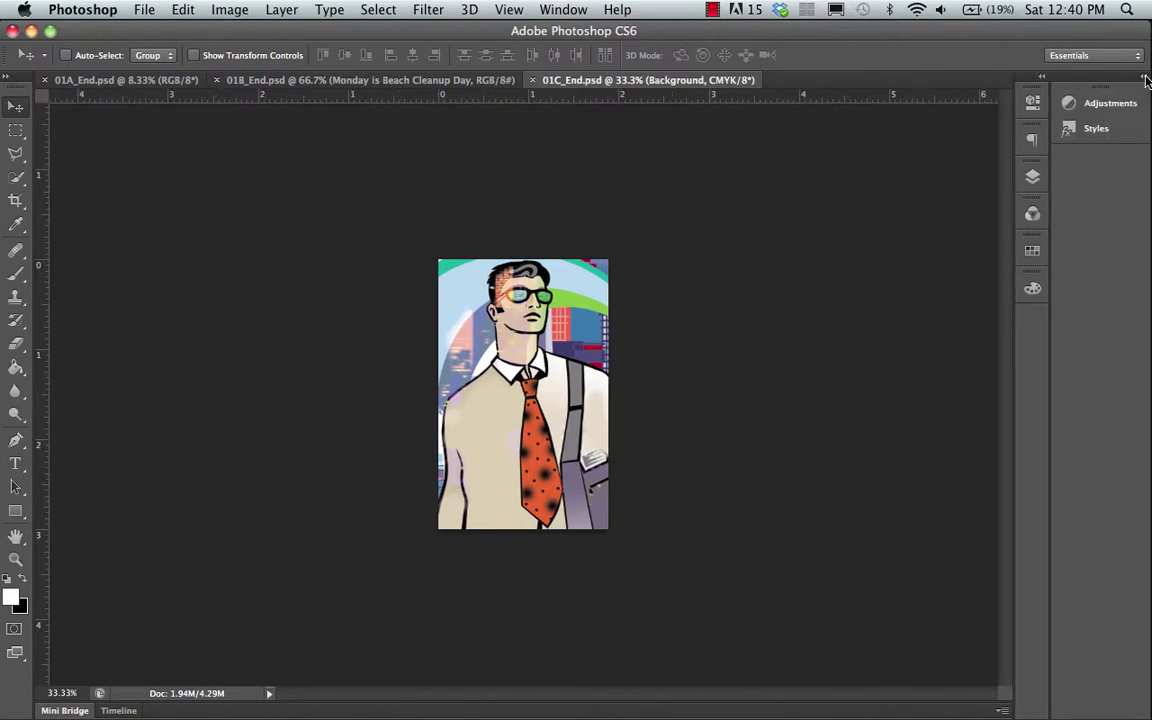
Float the Adjustments and Styles group over the workspace and expand it from icons to full panels.
click(15, 130)
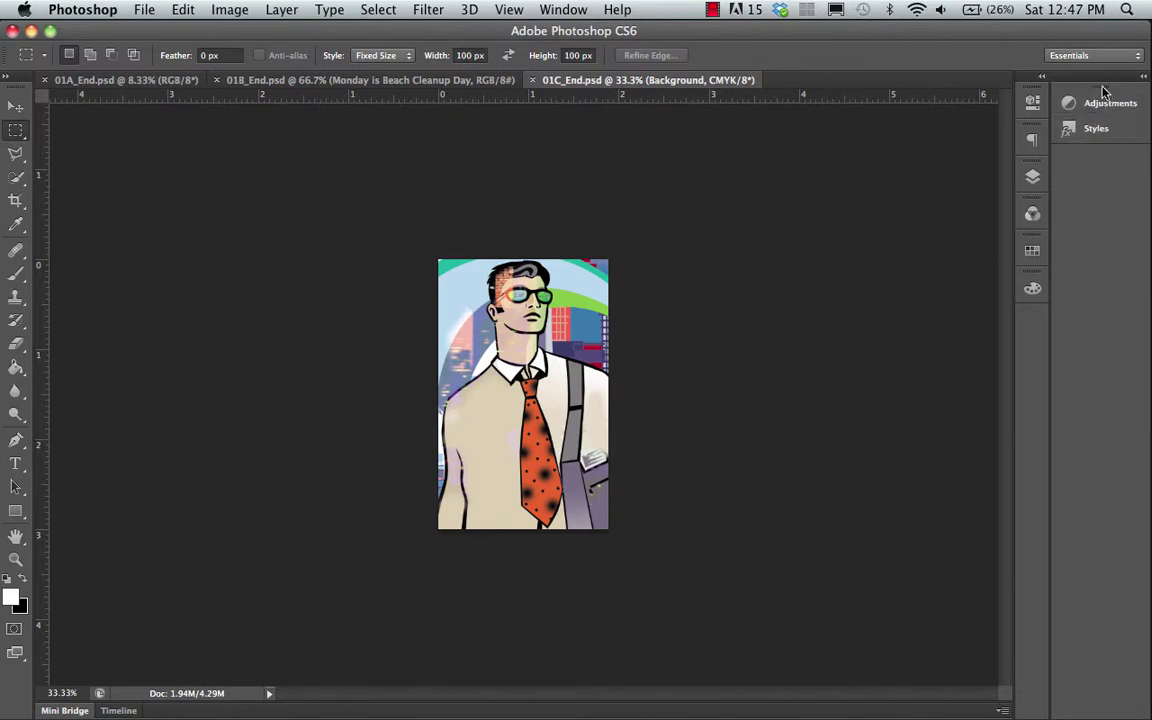
drag(1102, 93, 903, 202)
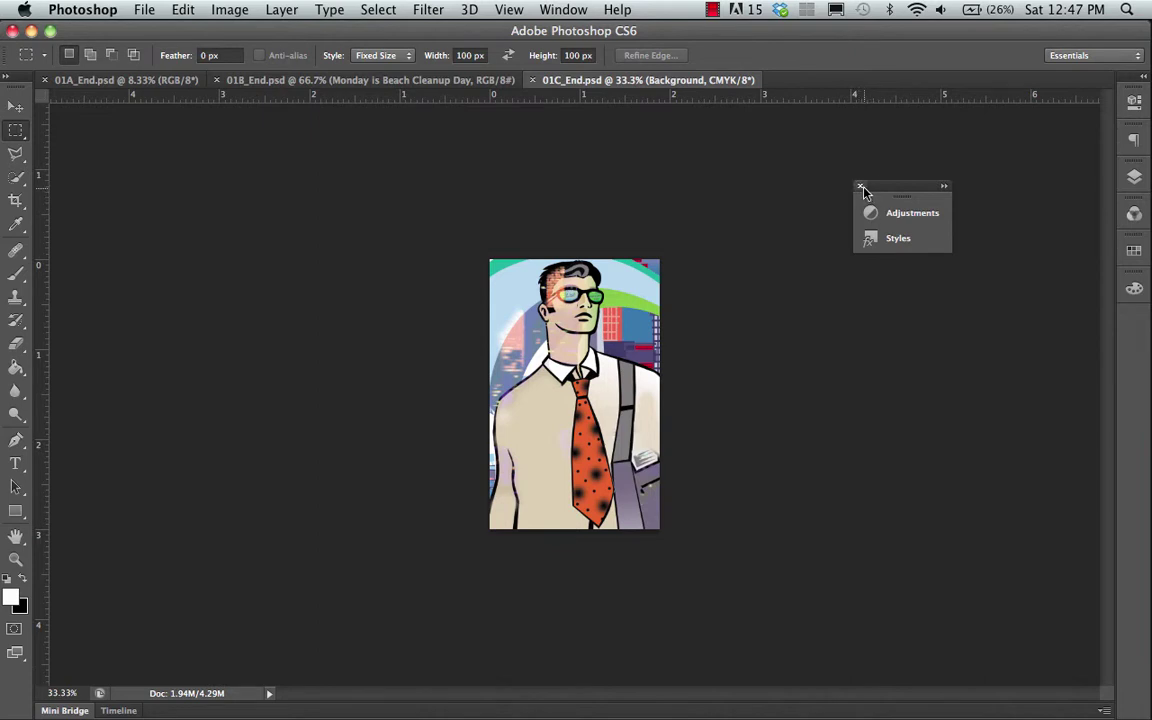
click(944, 187)
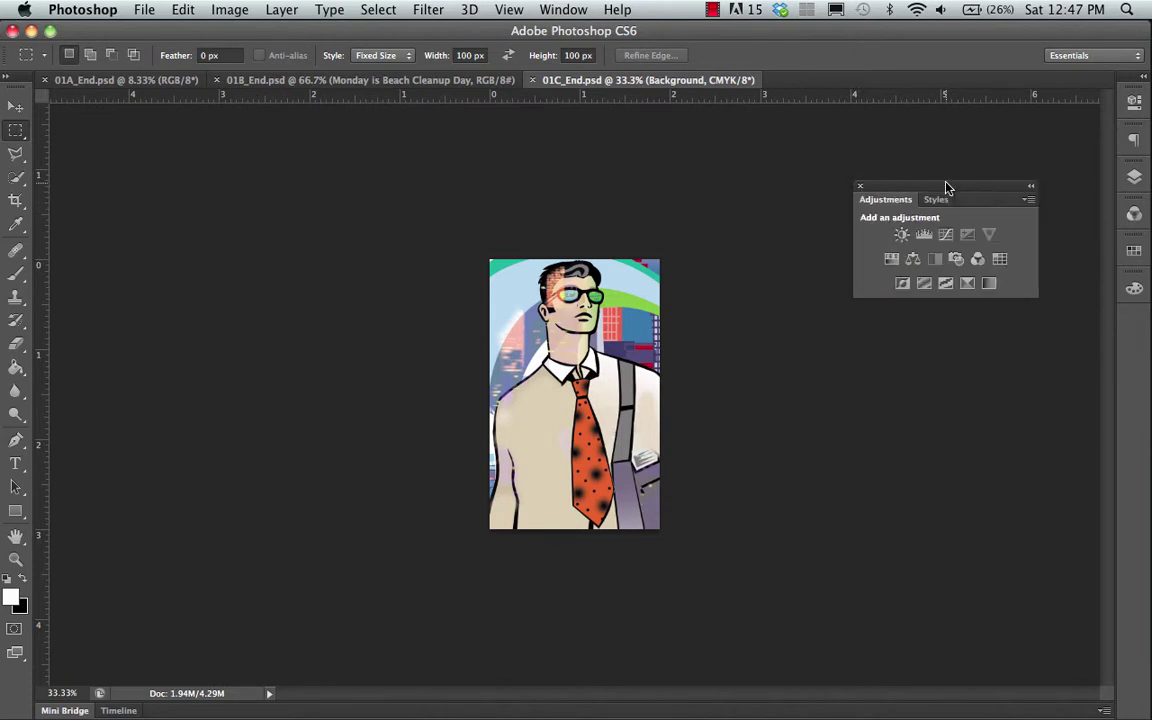
click(1028, 199)
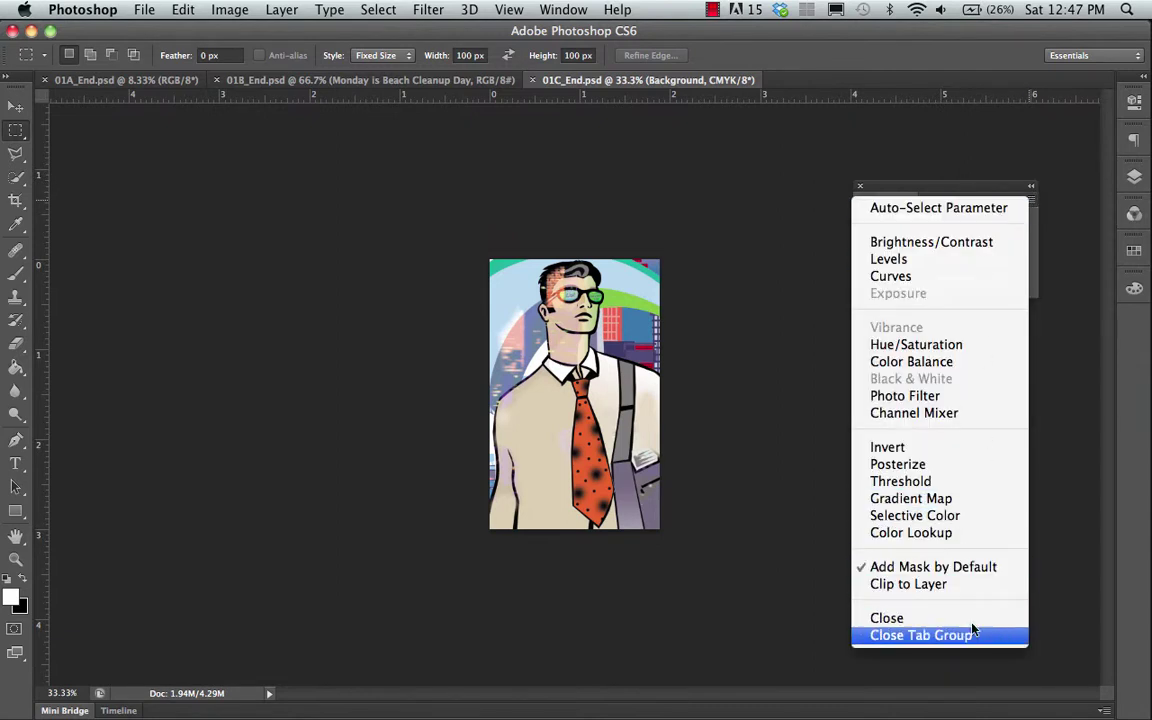
click(950, 188)
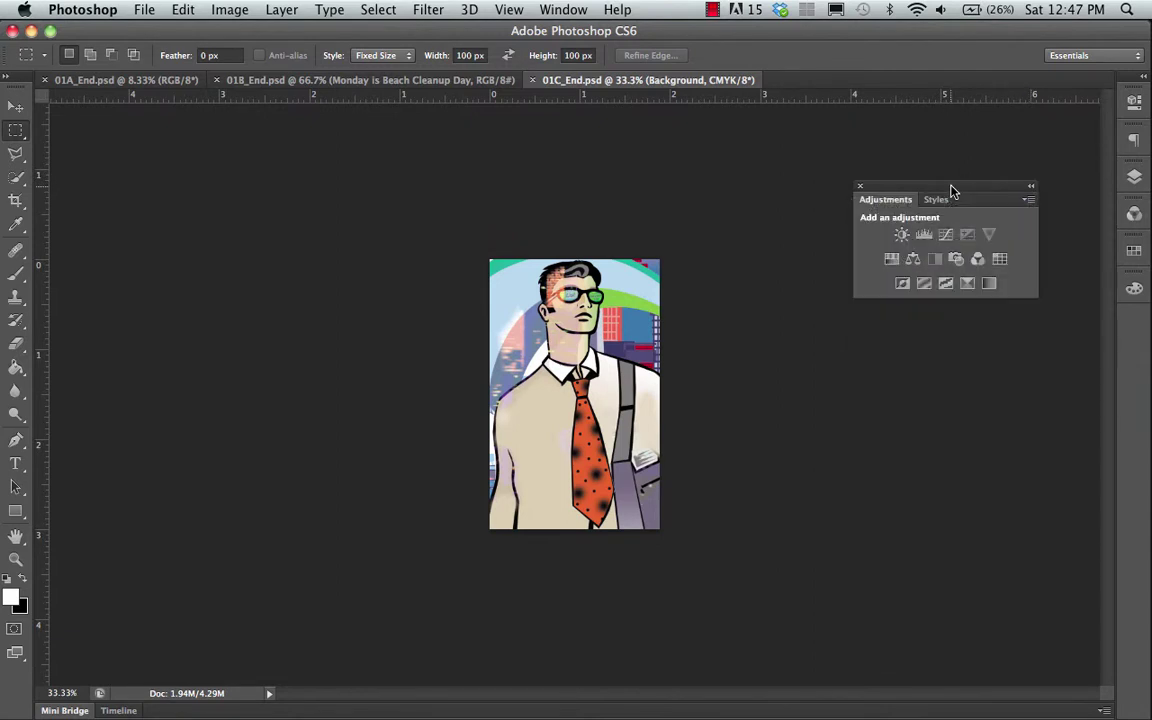
Dock the Adjustments and Styles panels as separate icons below Color, and expand the whole dock to full panels.
drag(948, 190, 1132, 323)
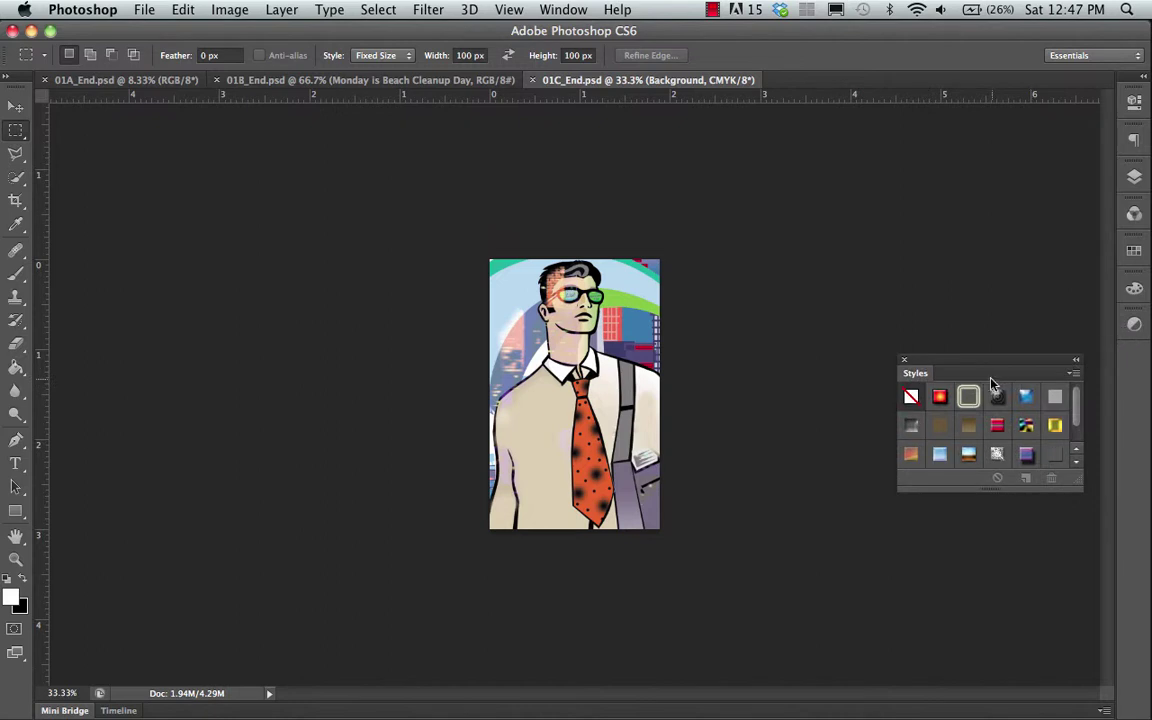
drag(915, 376, 1135, 372)
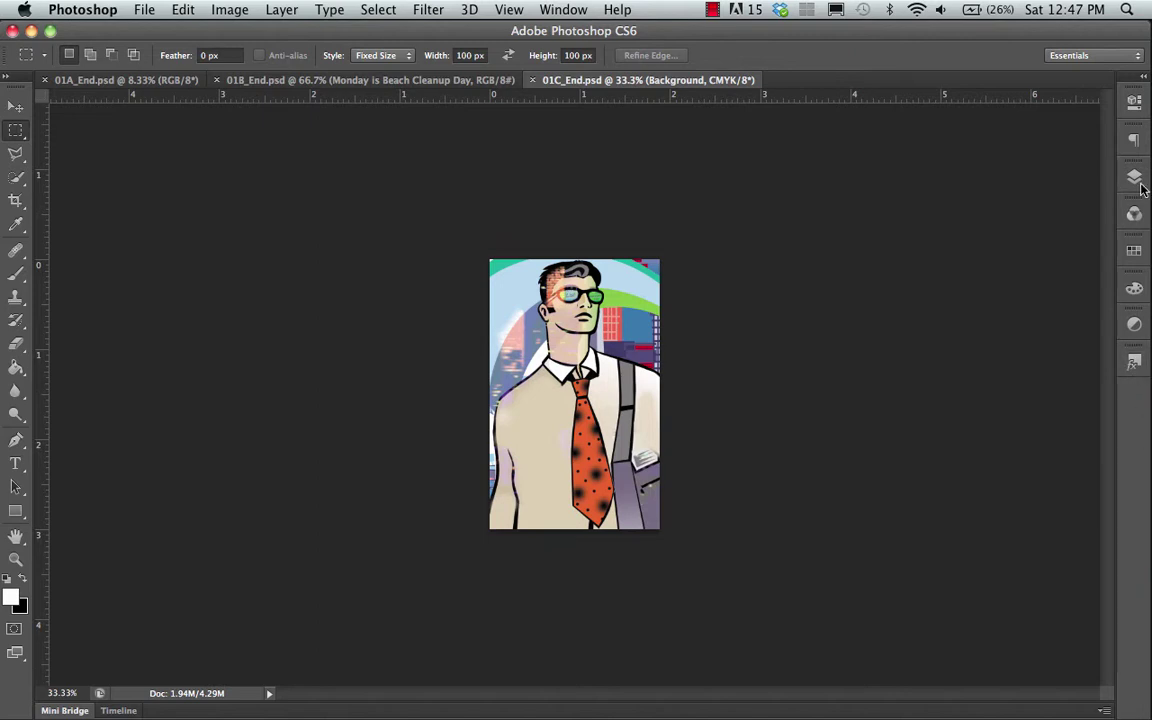
click(1143, 77)
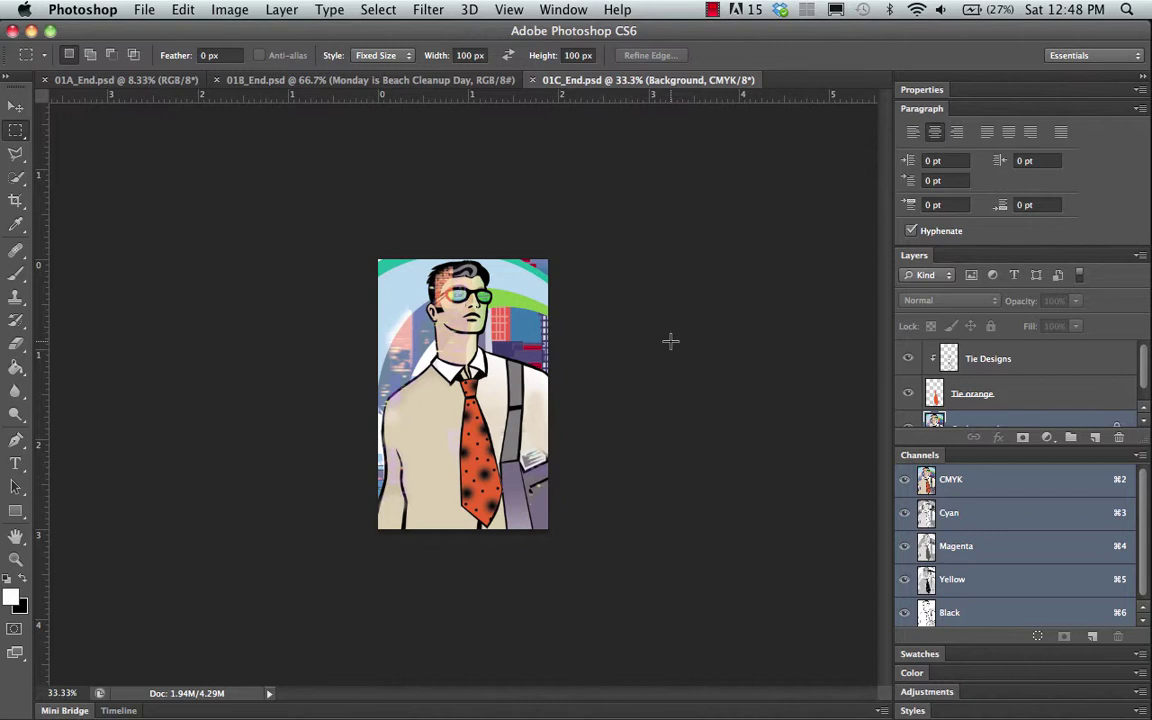
Magnify the man's orange tie to 300% with the Zoom tool.
click(15, 559)
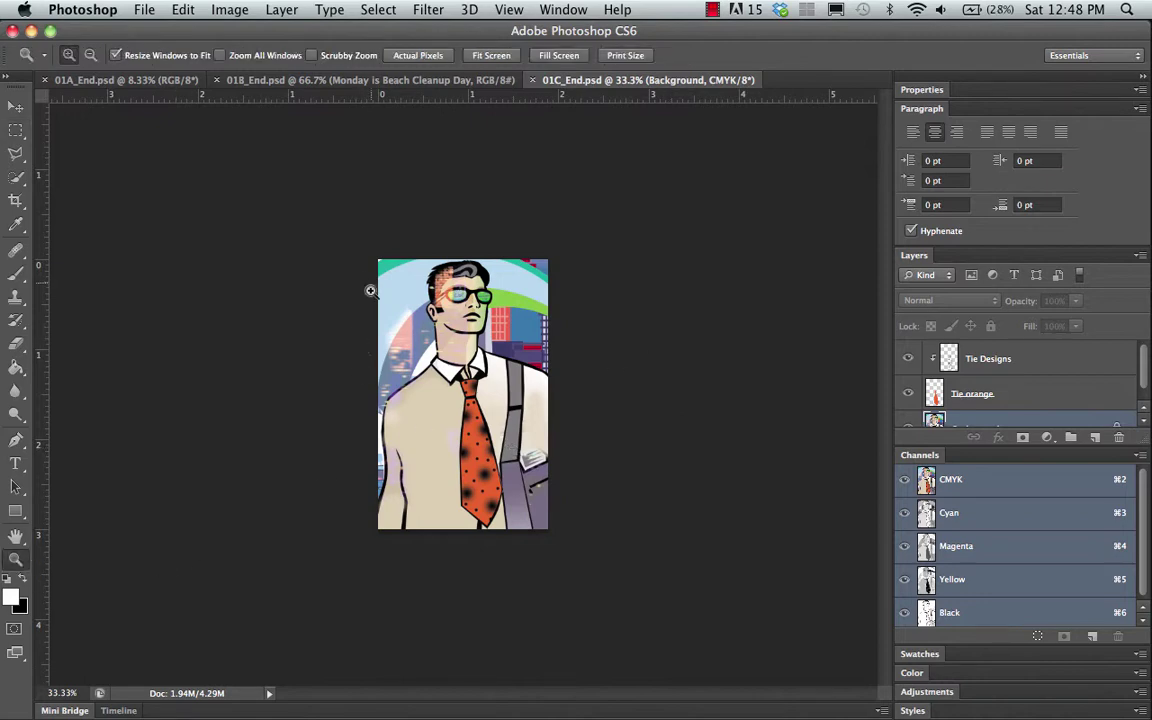
drag(579, 477, 581, 478)
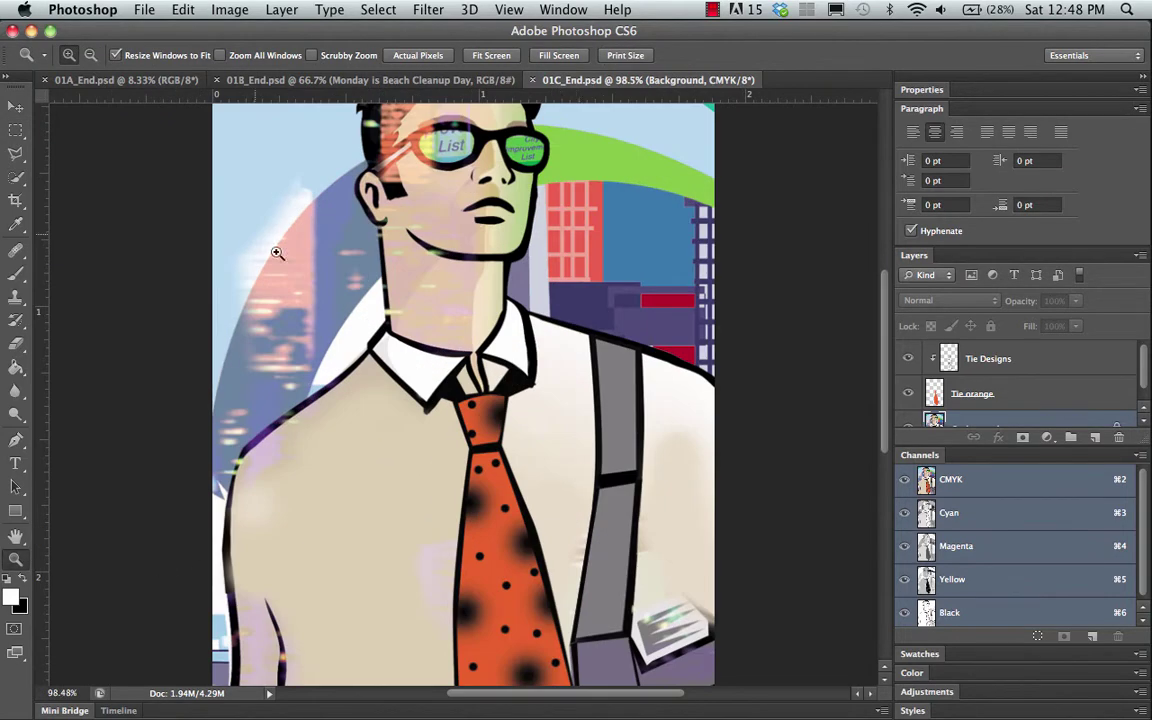
drag(277, 240, 663, 628)
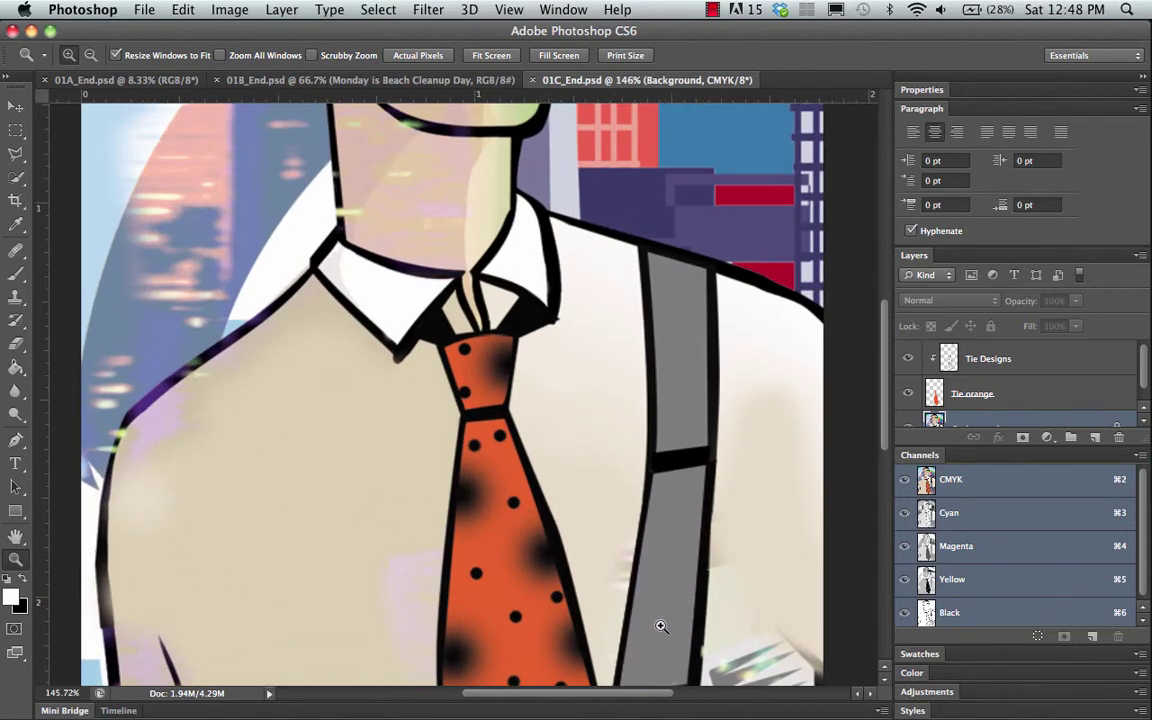
drag(357, 258, 716, 690)
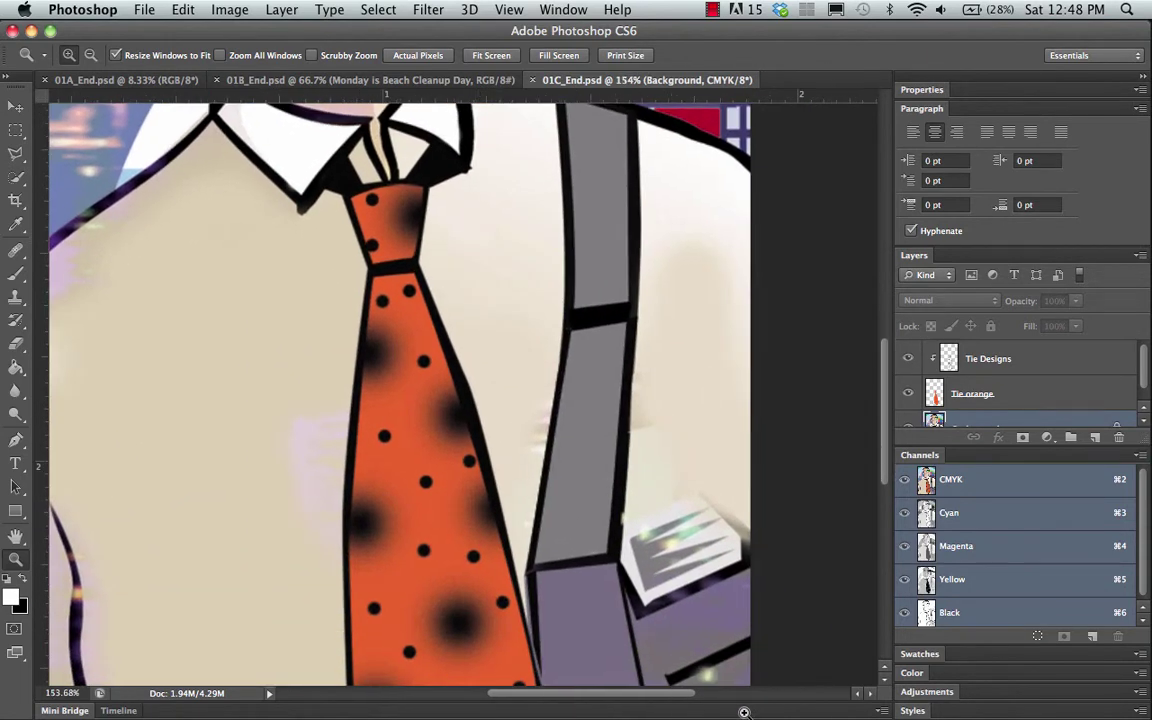
click(433, 425)
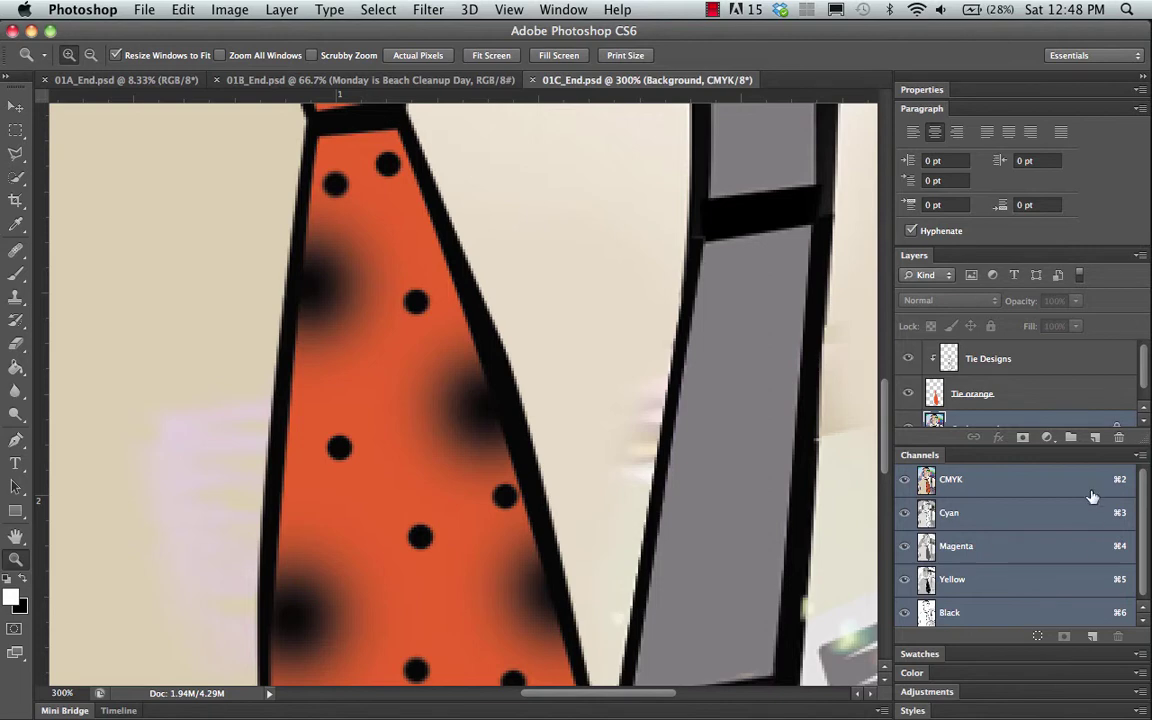
Hide the panel dock while keeping the toolbox on screen, and show the dock again.
key(shift+Tab)
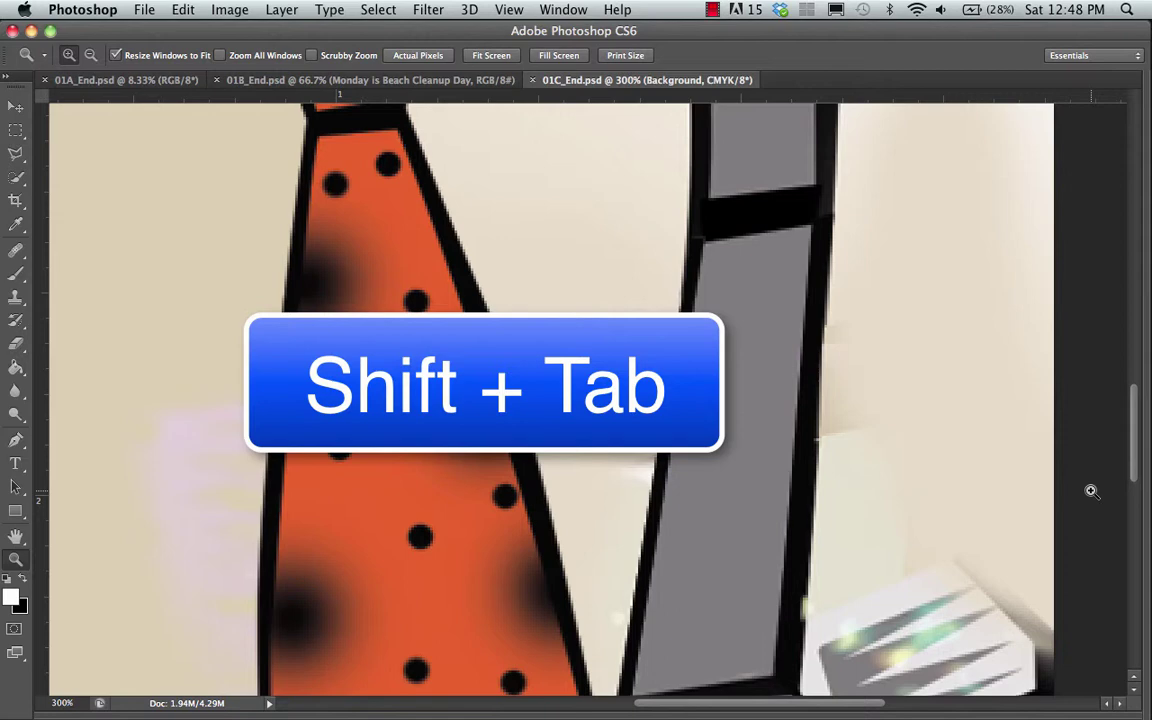
key(shift+Tab)
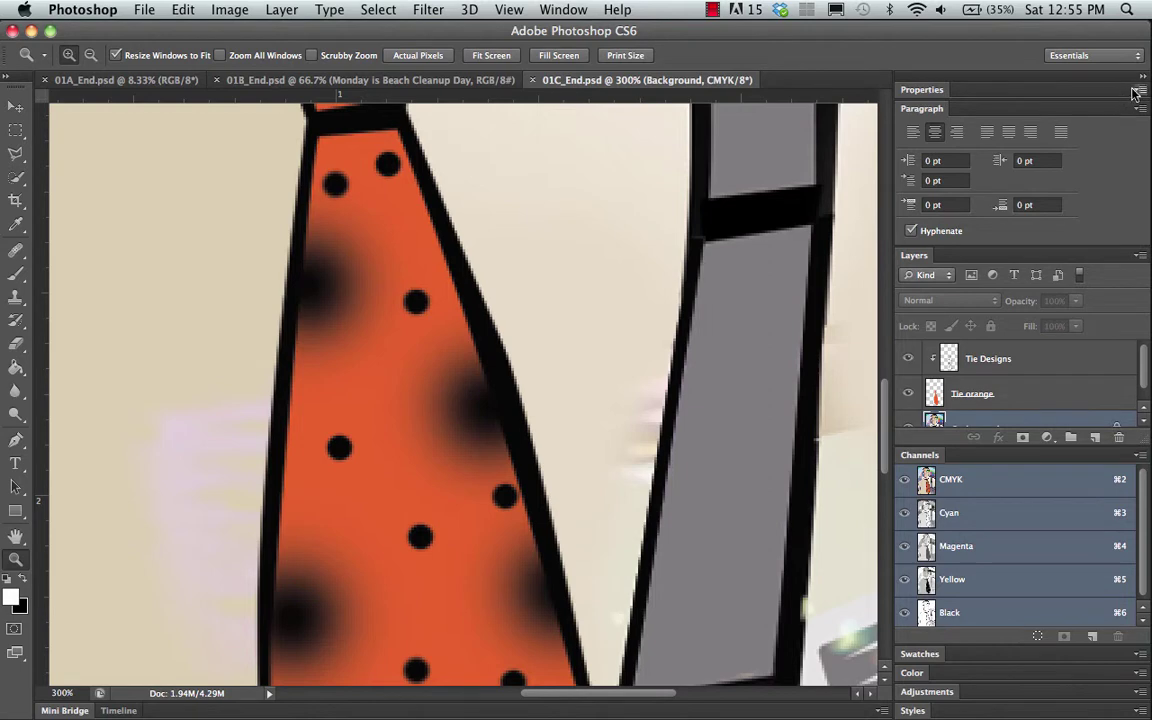
Collapse the panel dock to icons and save the layout as a new workspace named My Custom Space.
click(1143, 76)
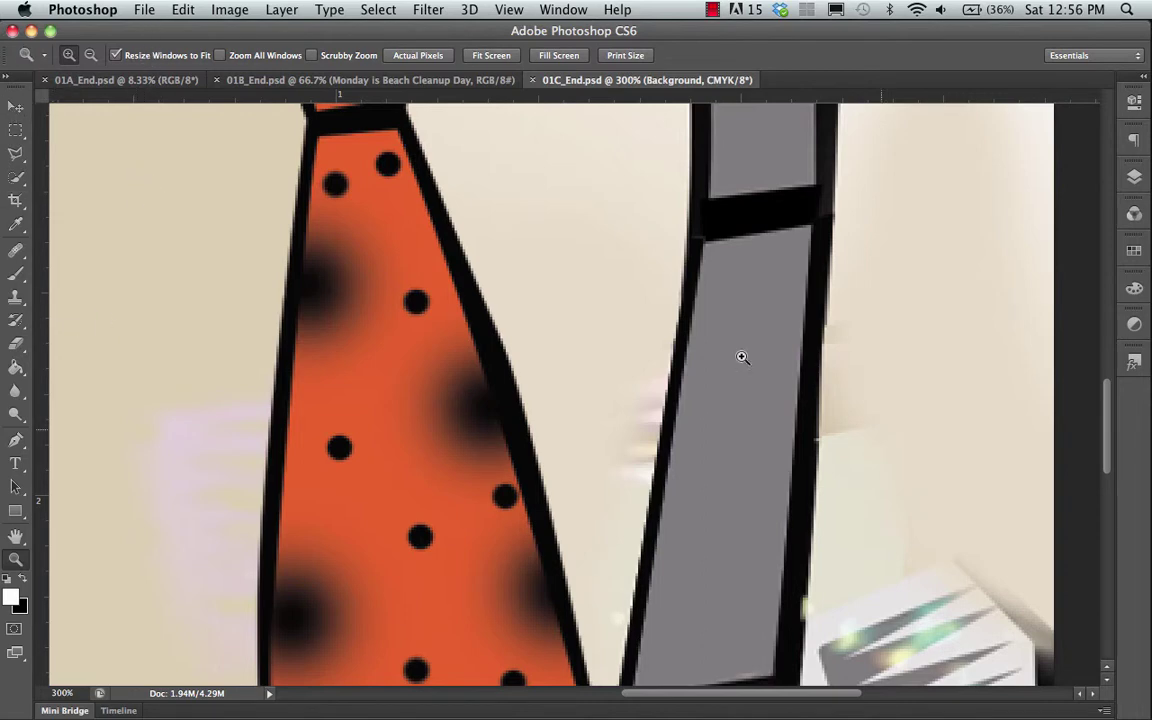
click(1085, 58)
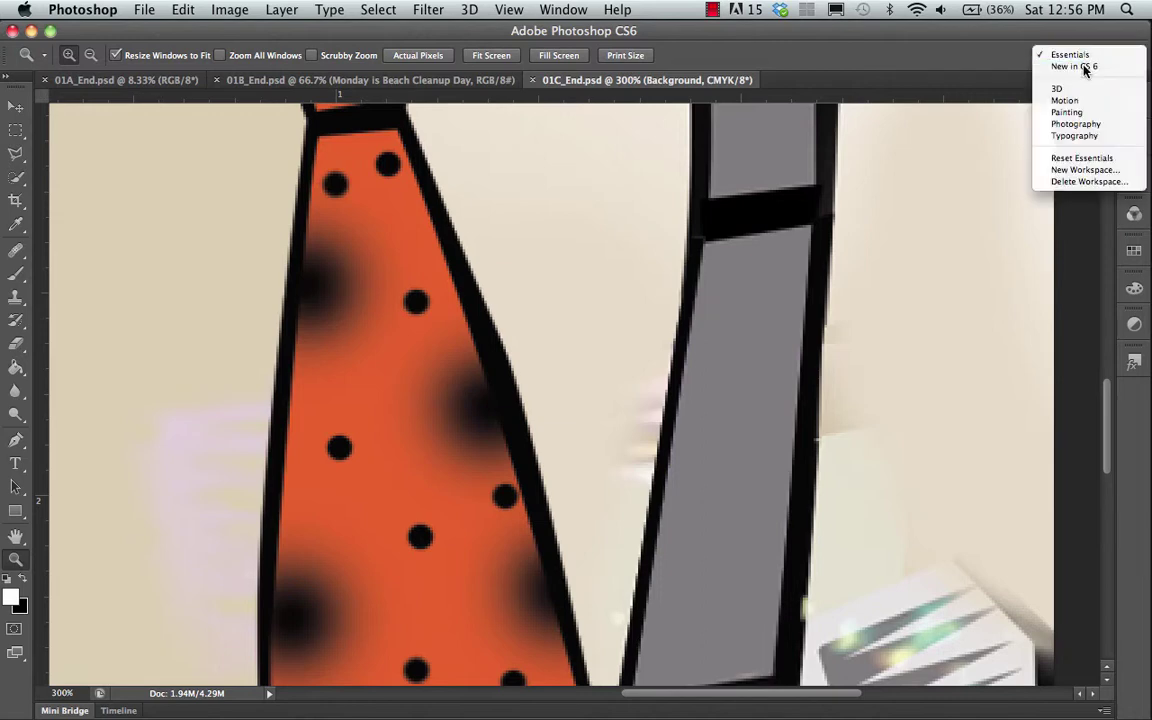
click(1088, 170)
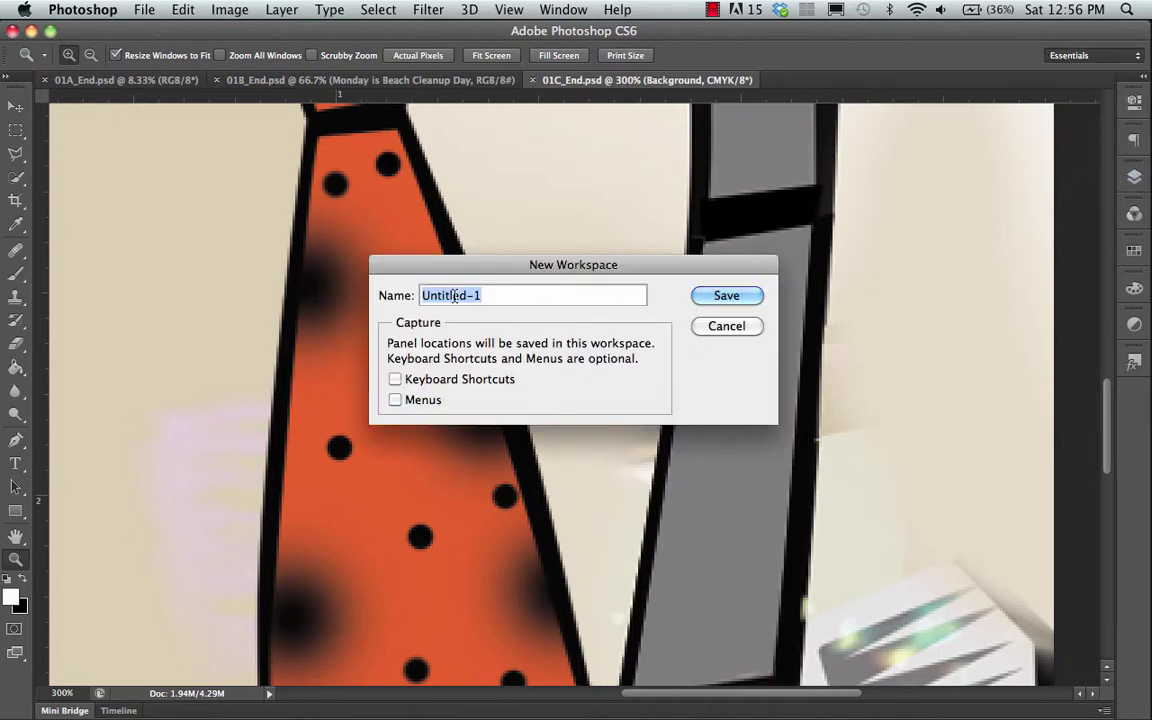
text(M)
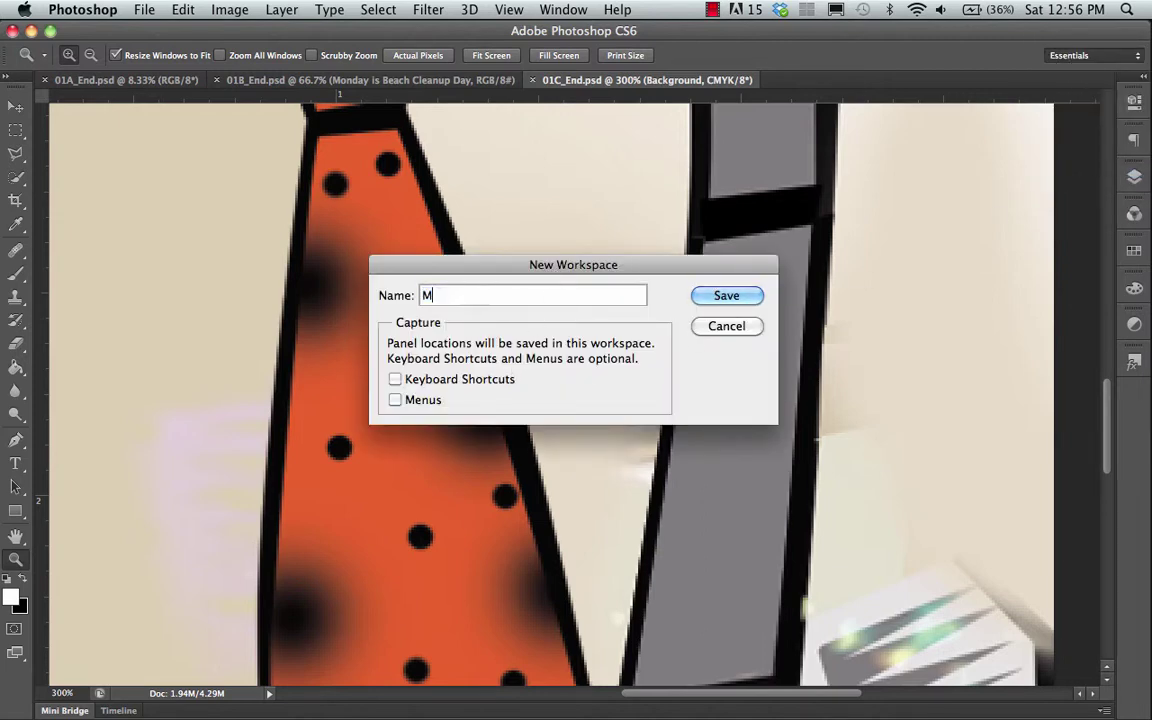
text(y Custom Space)
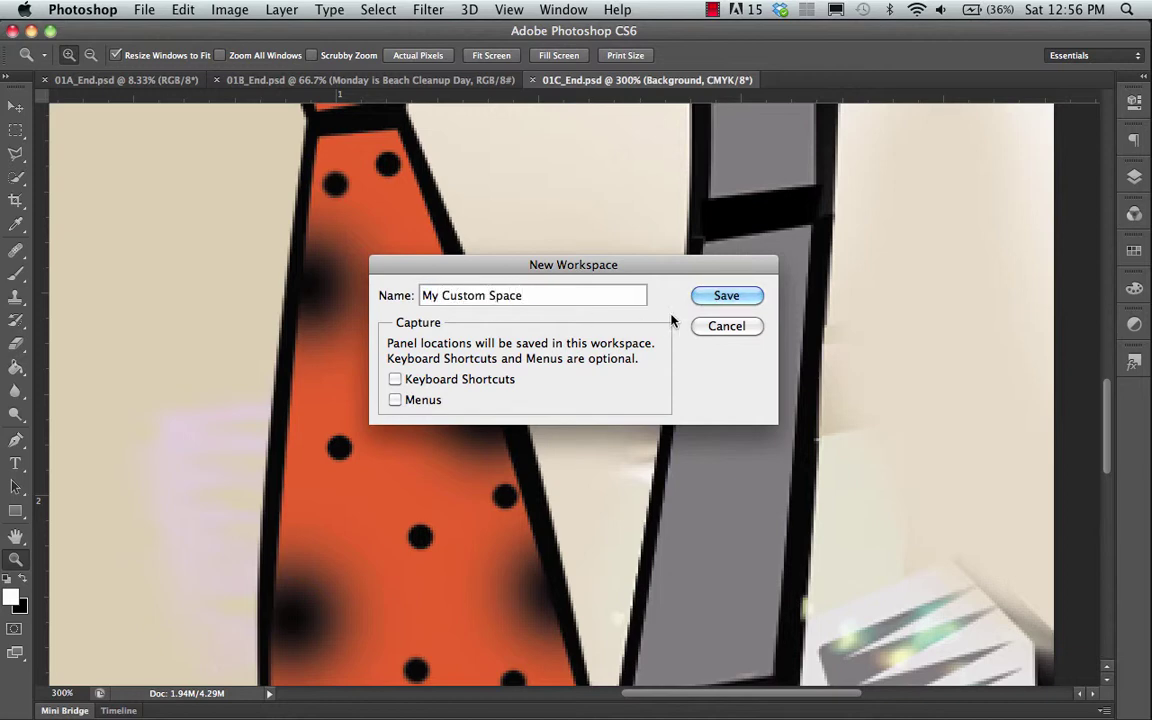
click(727, 296)
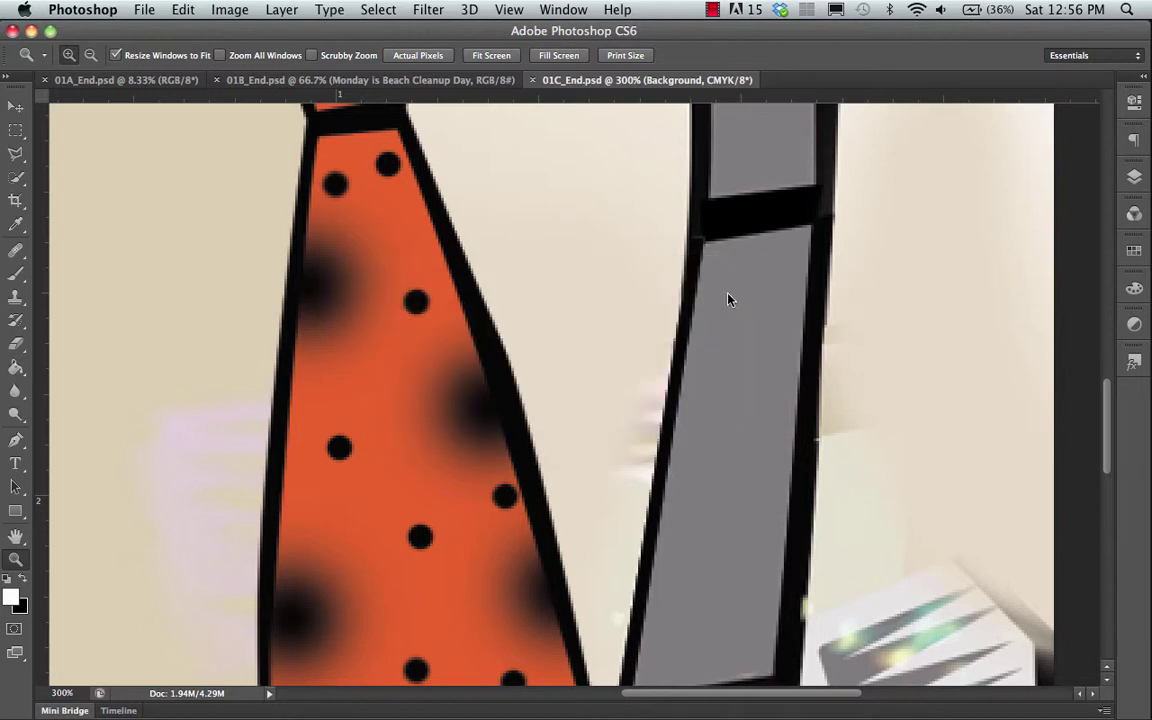
Switch to the Essentials workspace and reset it to its default panel layout.
click(1089, 58)
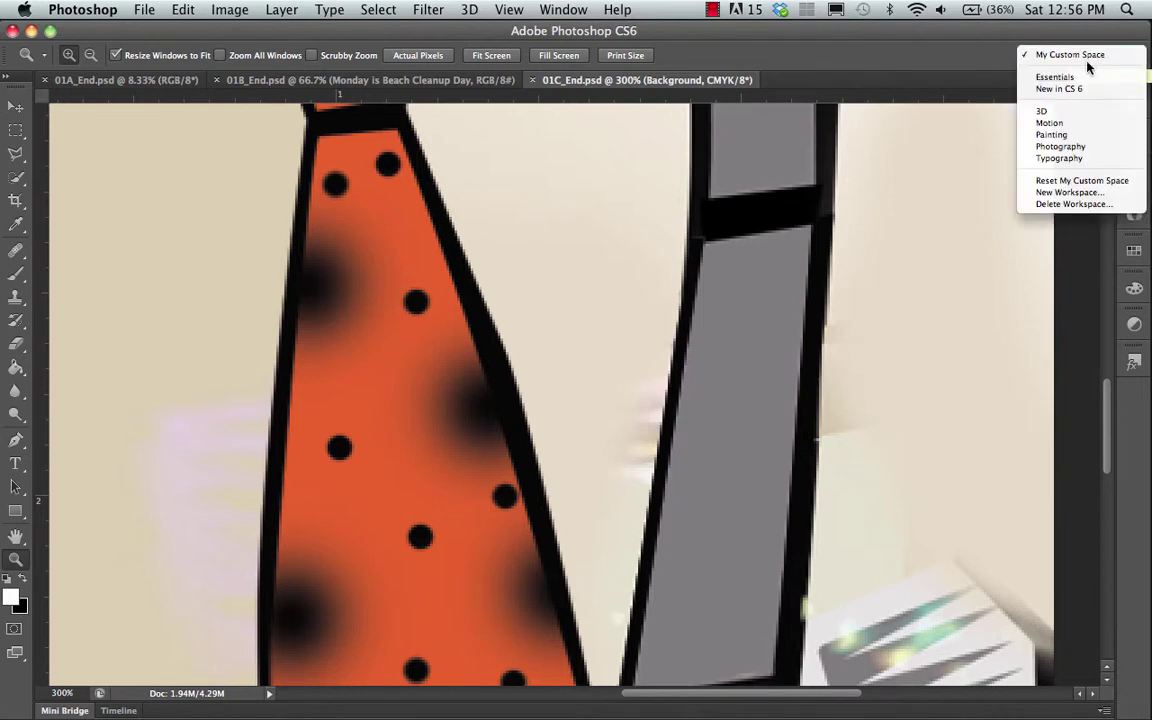
click(1078, 77)
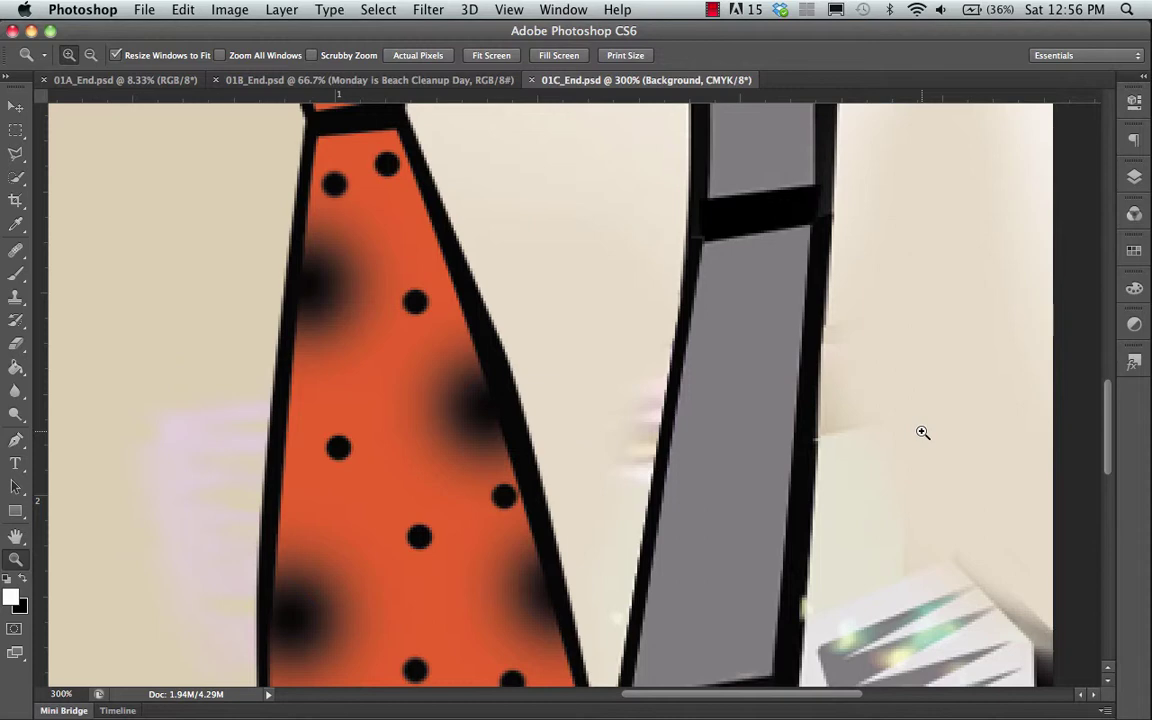
click(1079, 58)
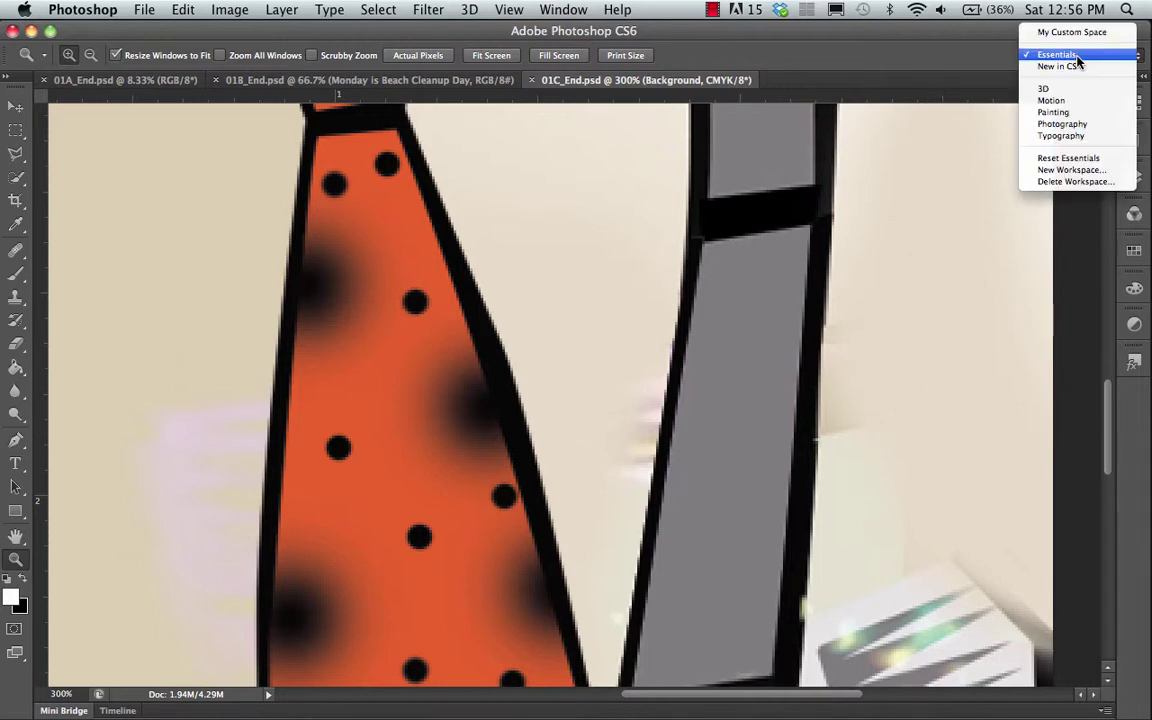
click(1084, 160)
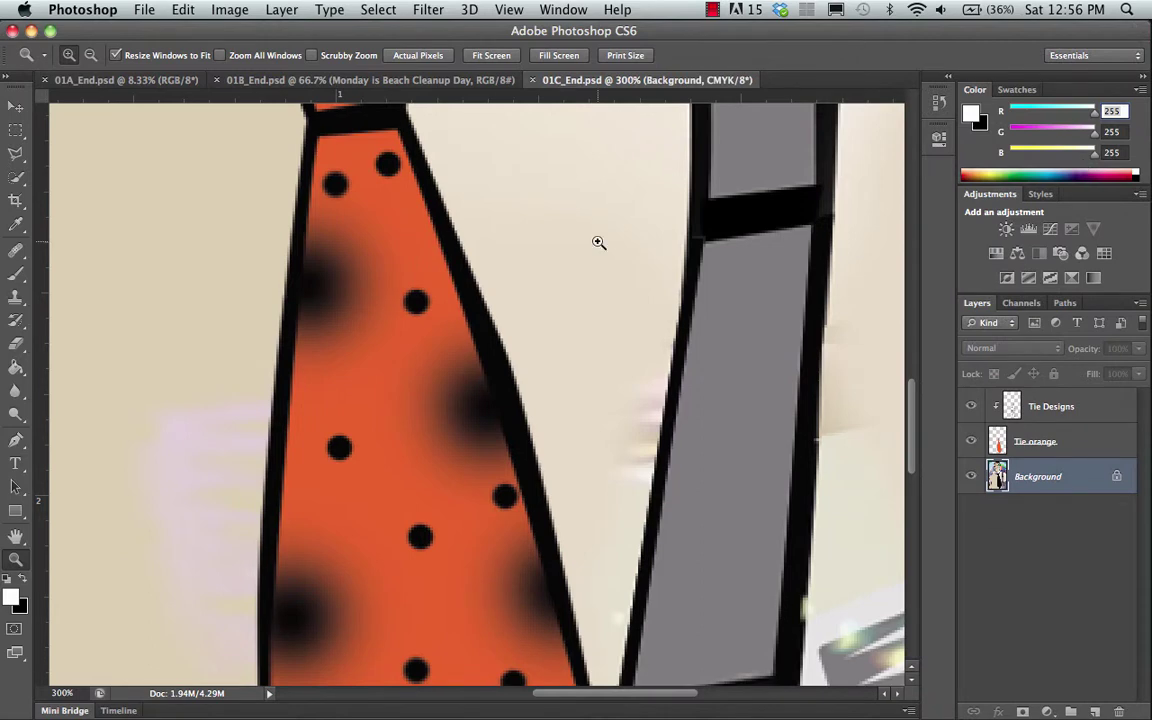
Switch to the My Custom Space workspace and try to delete it while it is the active workspace.
click(1062, 58)
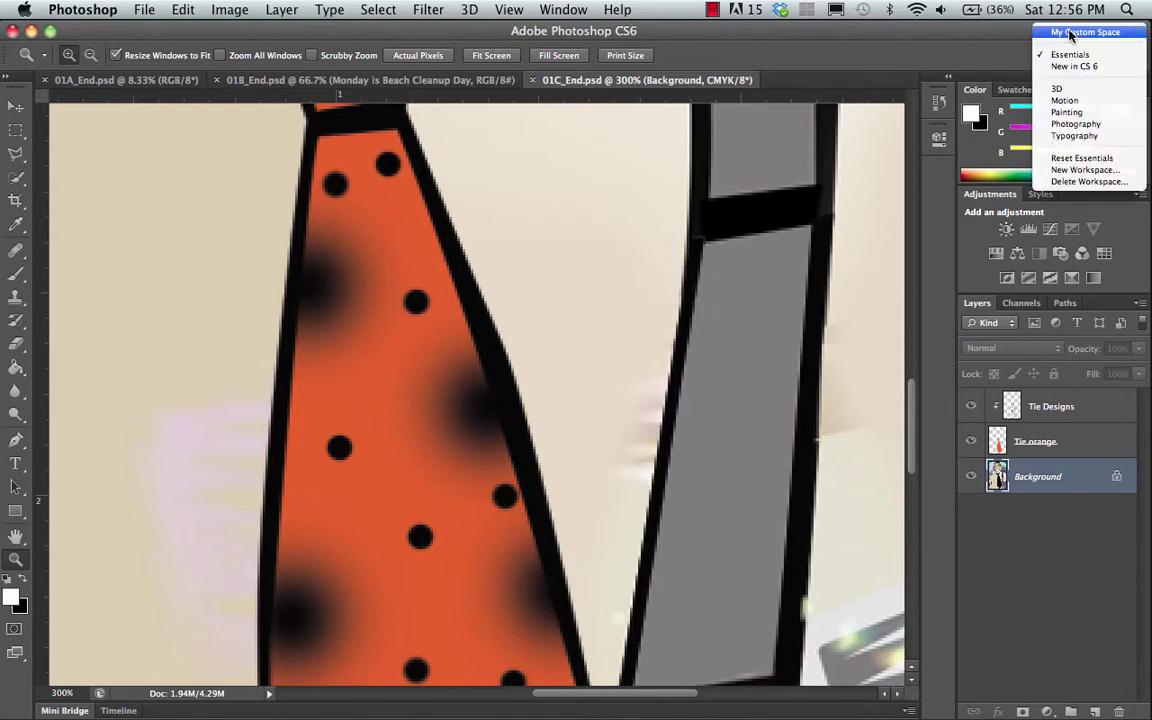
click(1070, 33)
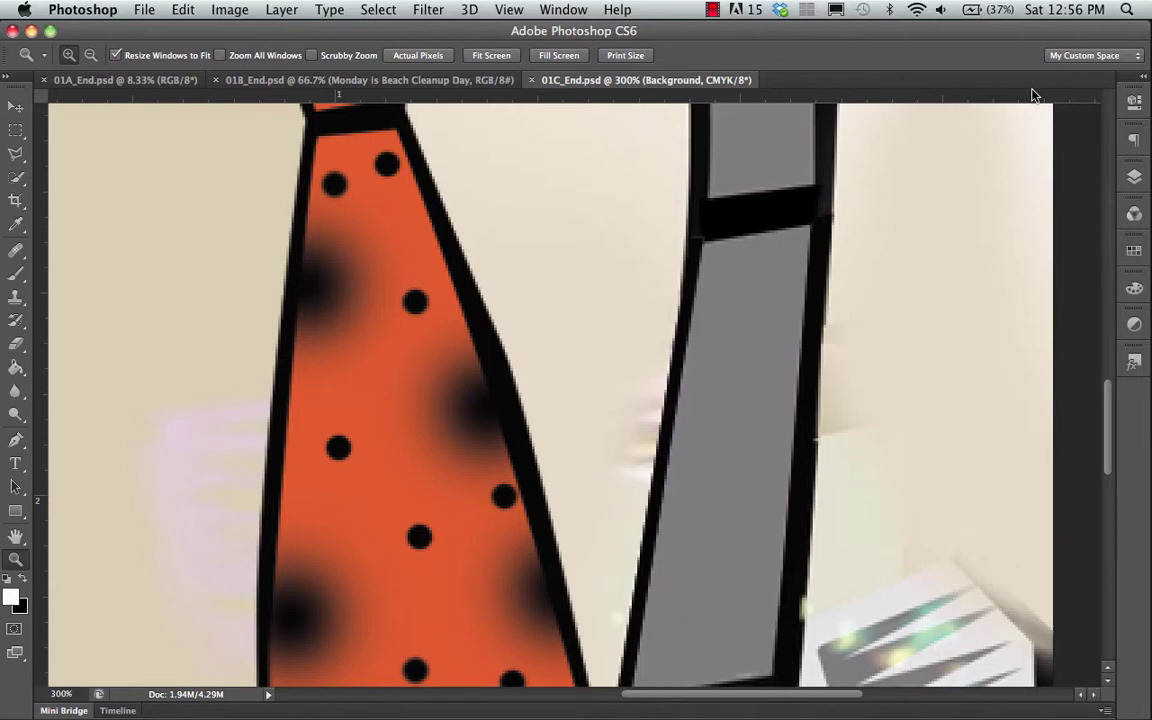
click(1114, 57)
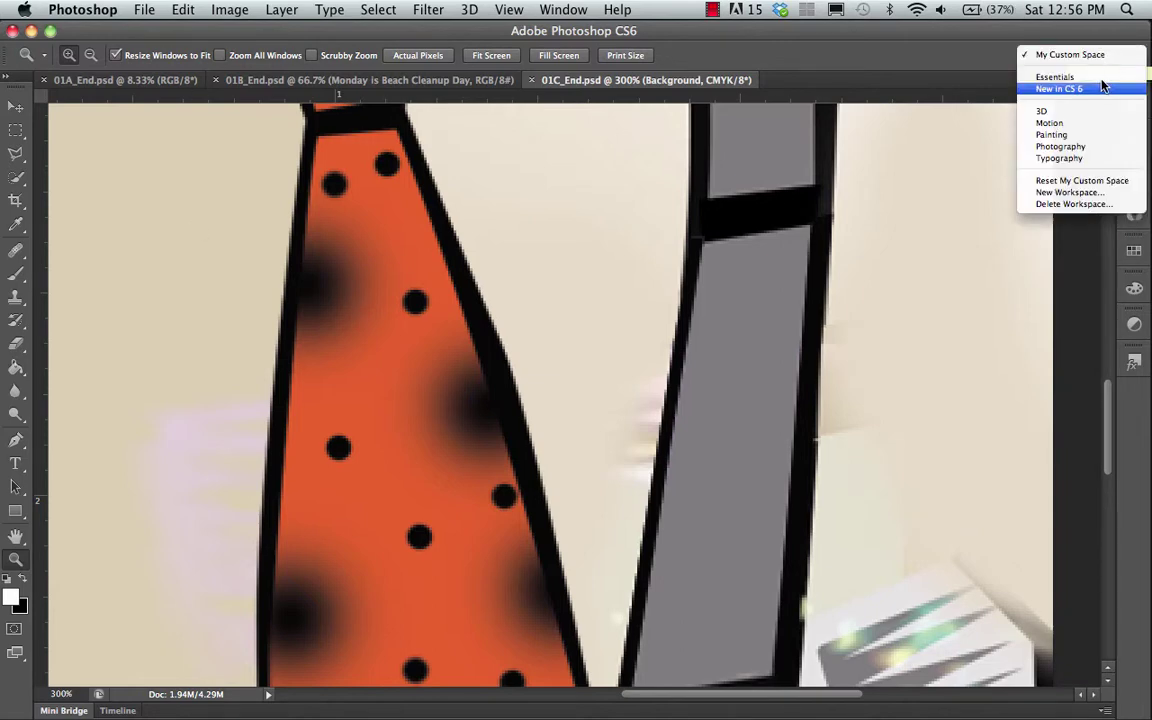
click(1078, 203)
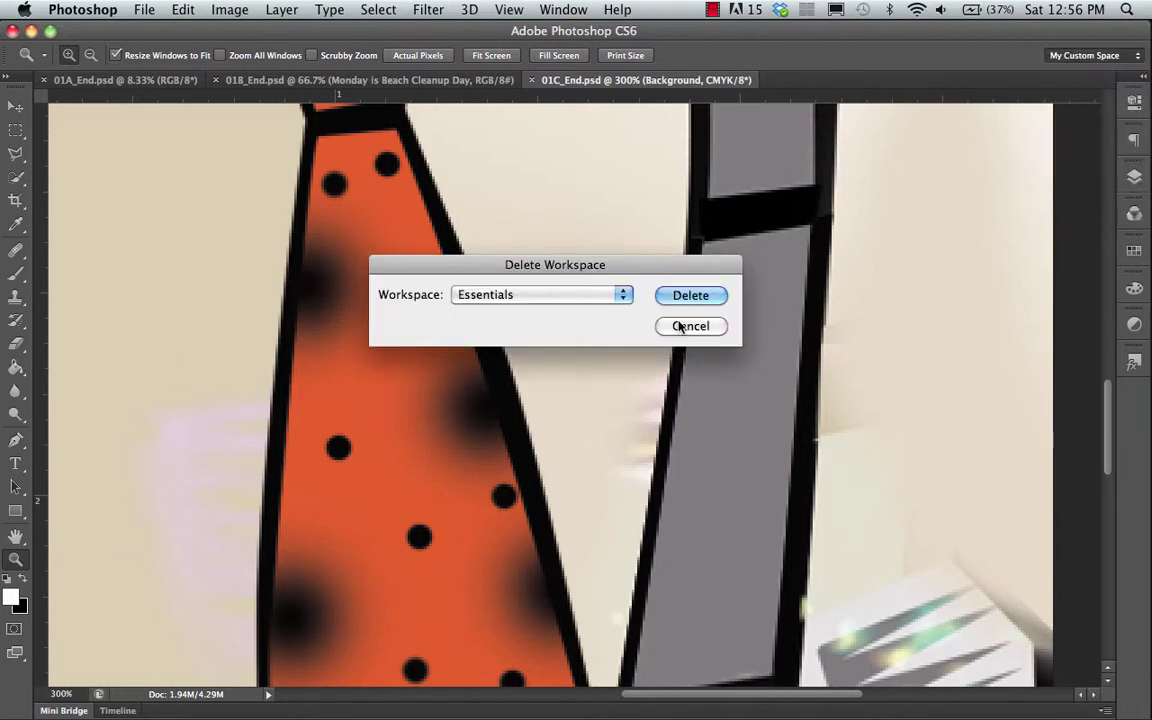
click(590, 296)
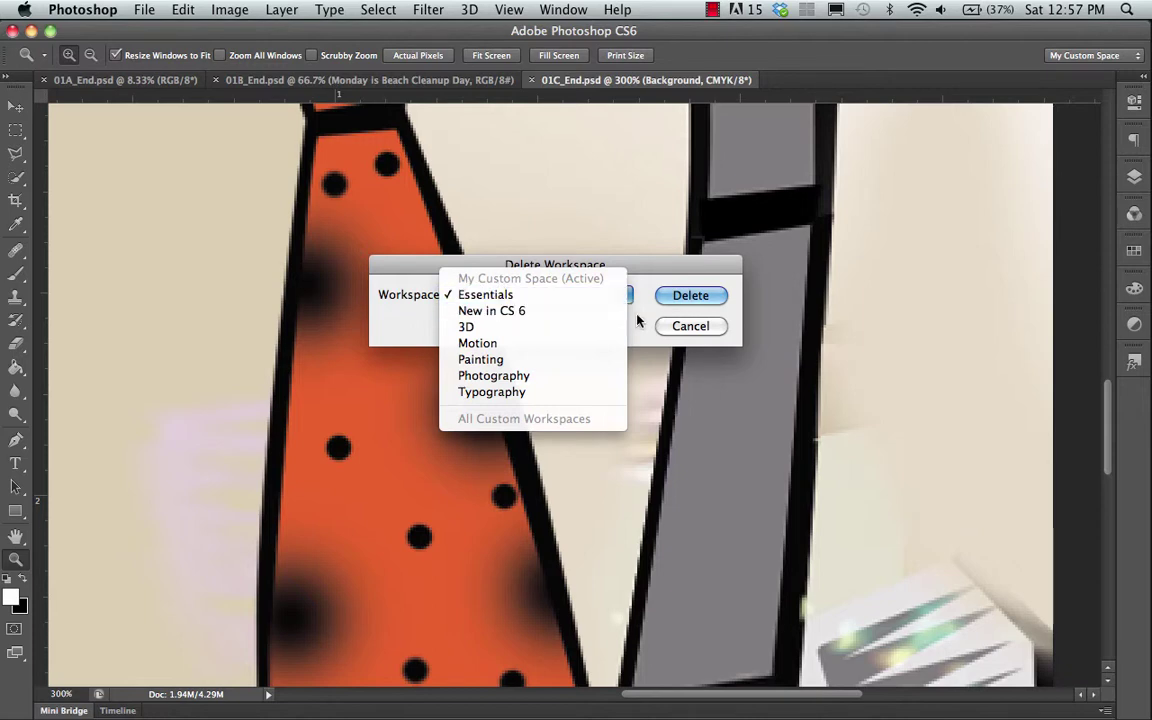
click(665, 325)
click(672, 325)
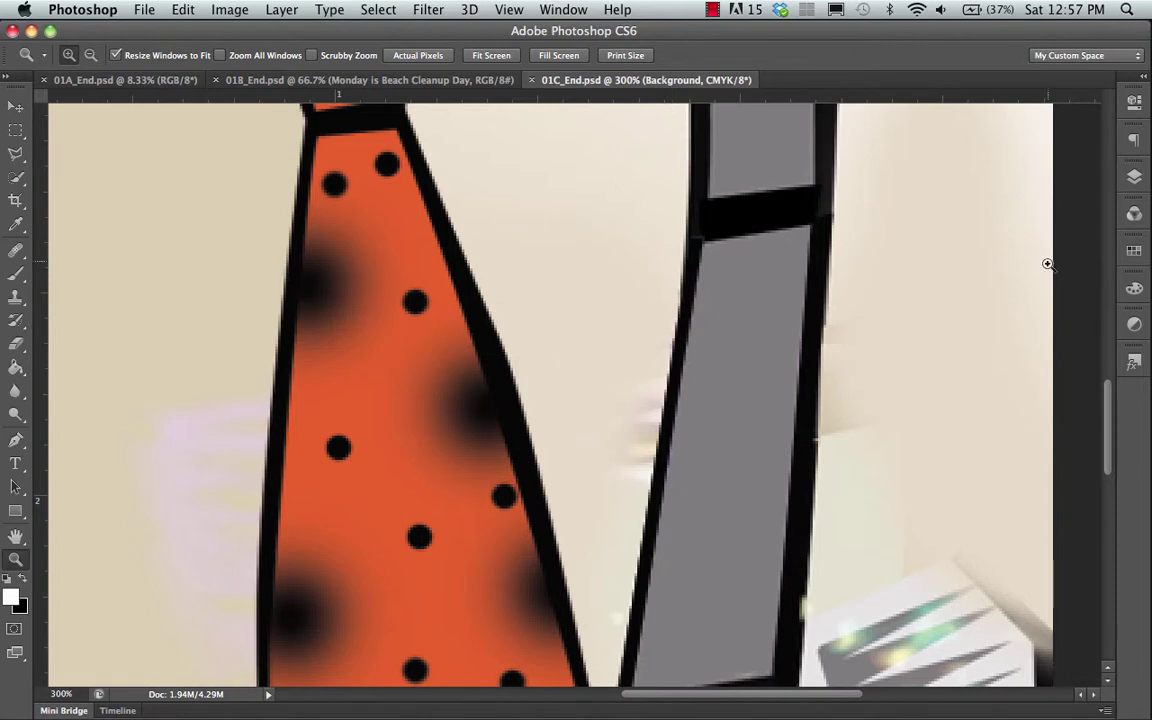
Switch to the Essentials workspace, delete the My Custom Space workspace, and check the list of remaining workspaces.
click(1091, 56)
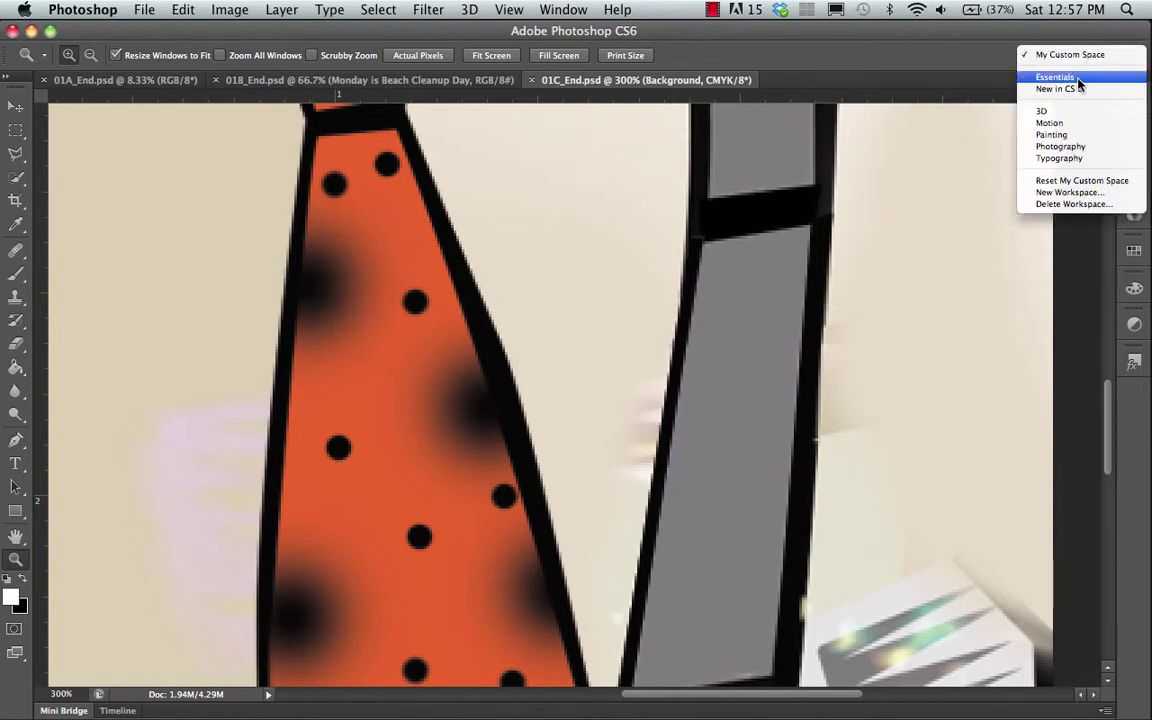
click(1080, 76)
click(1081, 58)
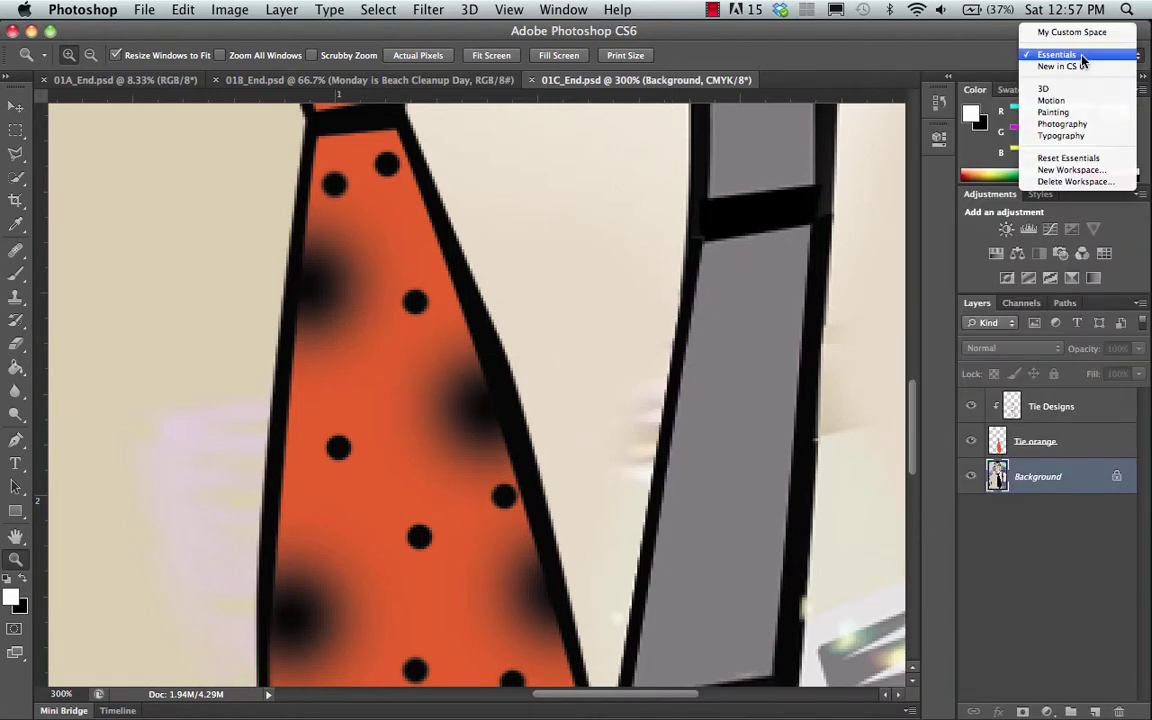
click(1088, 182)
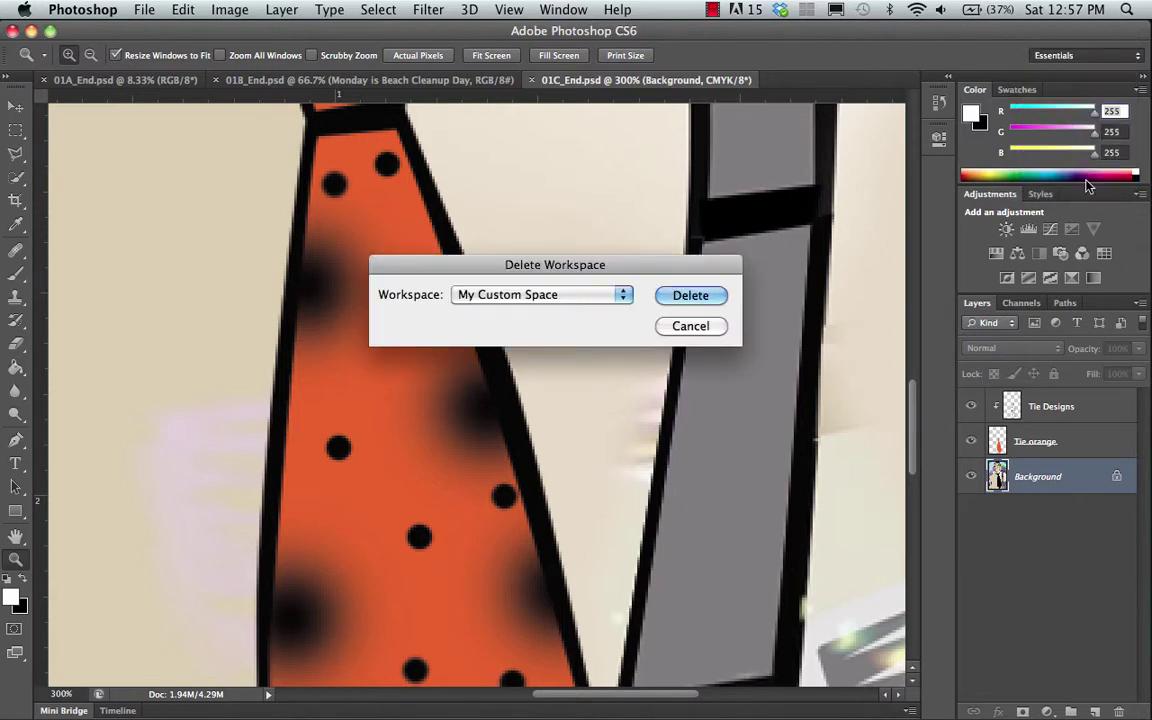
click(704, 297)
click(711, 271)
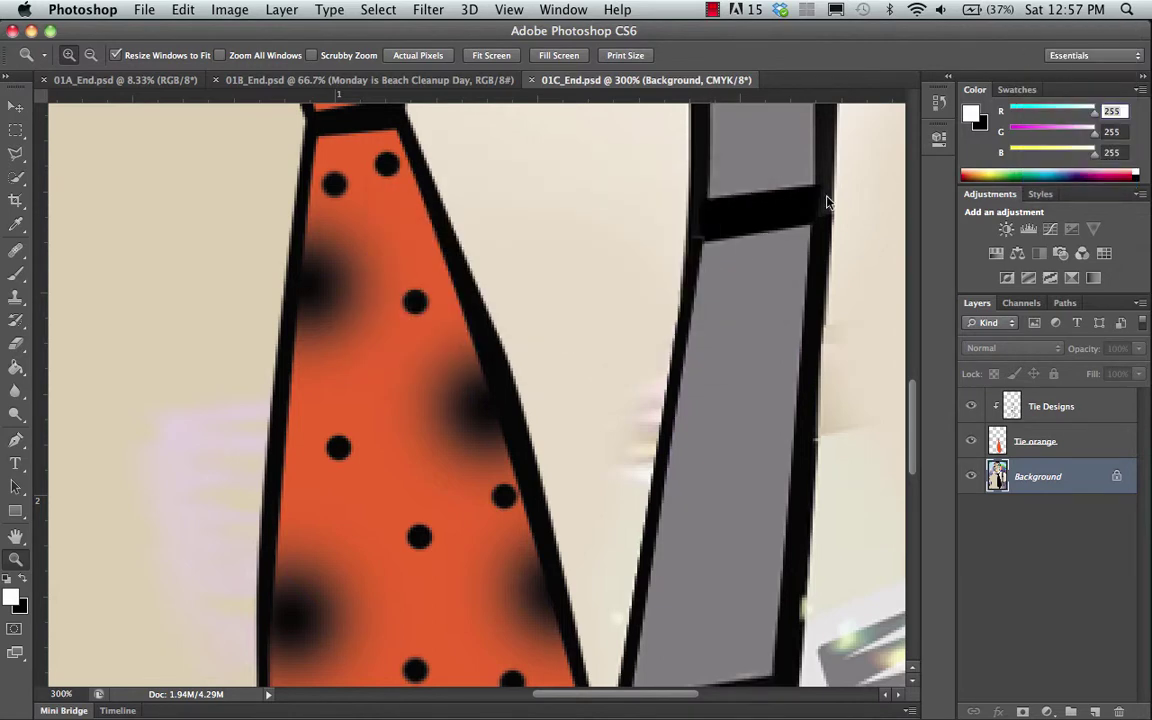
click(1088, 56)
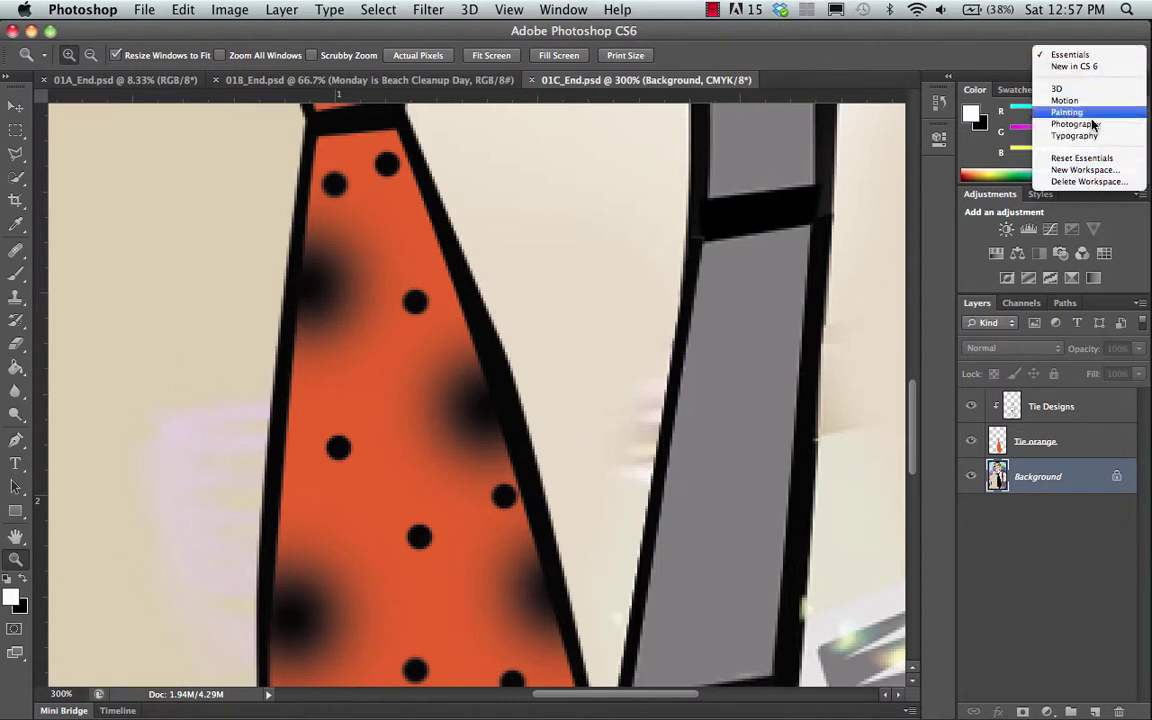
click(970, 53)
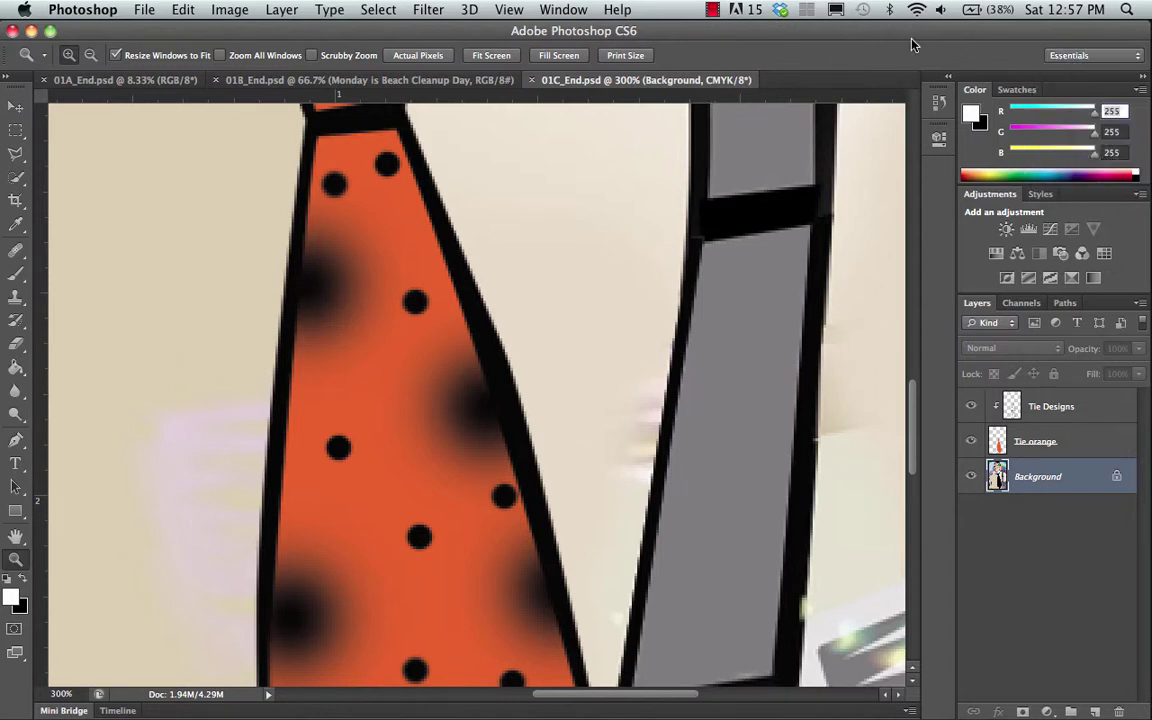